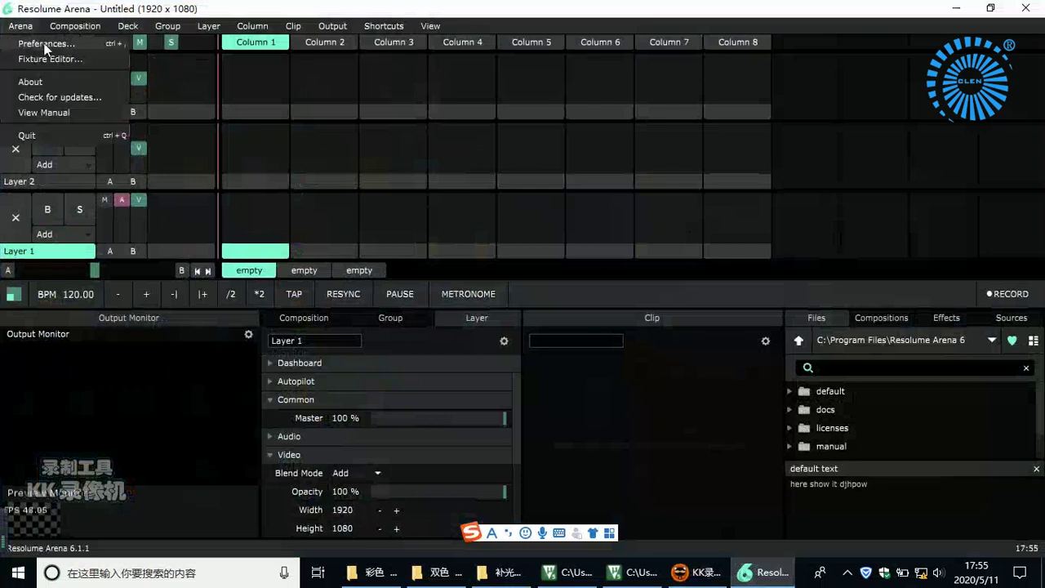
- Check the DMX network adapter in Preferences and keep the current one
{"action": "left_click", "coordinate": [44, 45]}
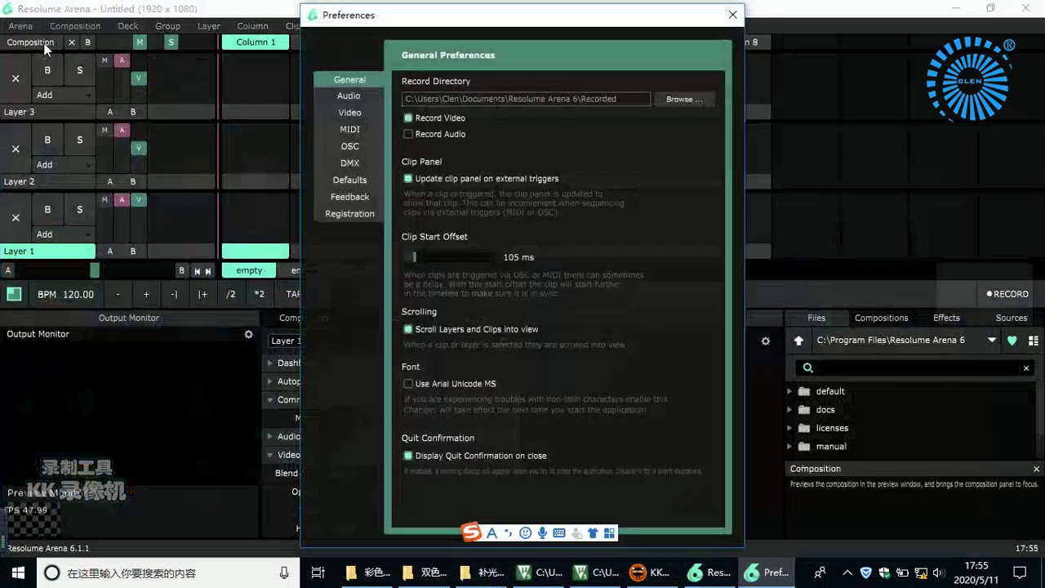
{"action": "left_click", "coordinate": [352, 163]}
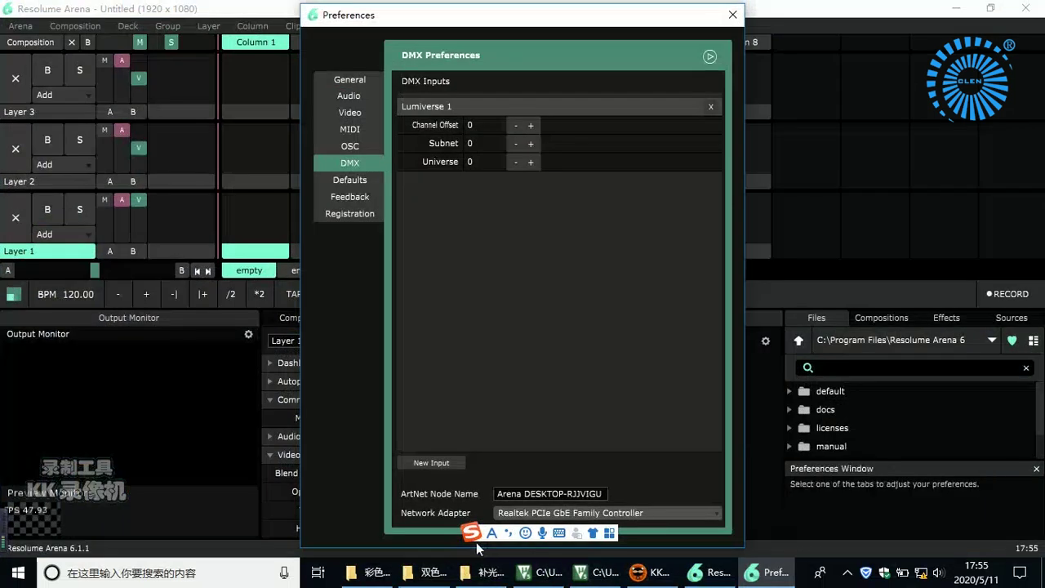
{"action": "left_click_drag", "start_coordinate": [472, 538], "coordinate": [785, 548]}
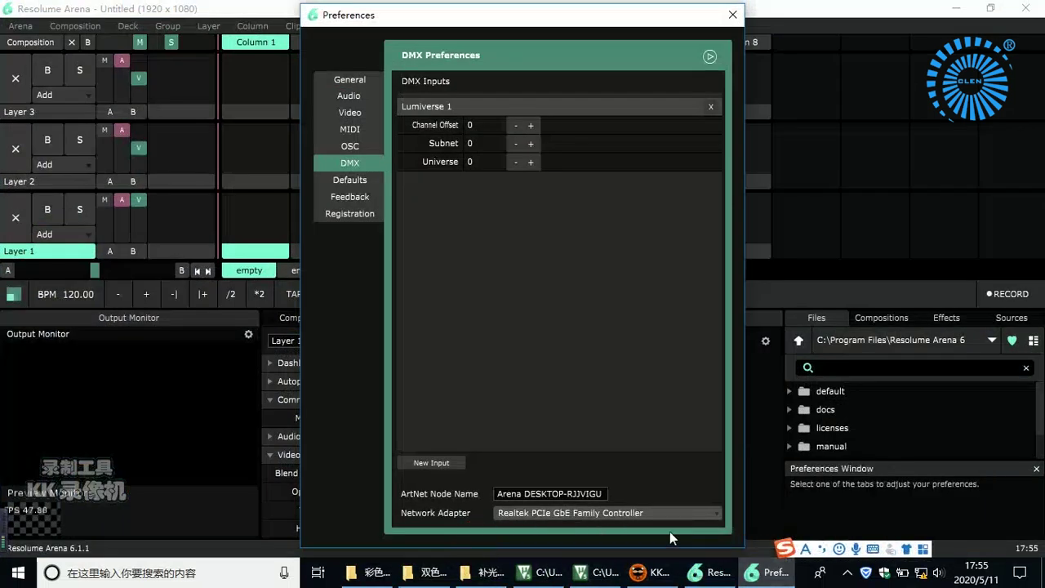
{"action": "left_click", "coordinate": [632, 513]}
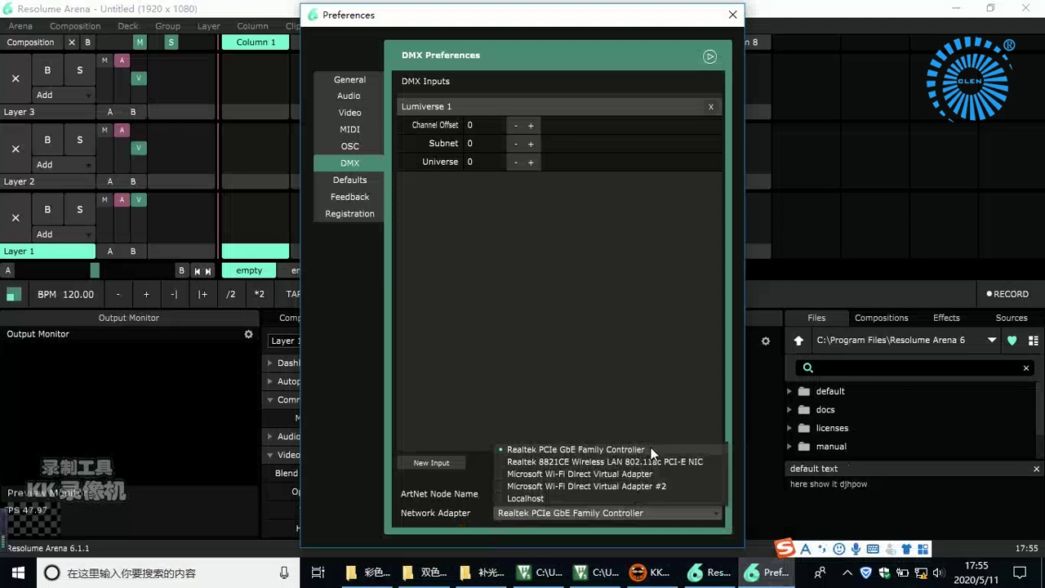
{"action": "left_click", "coordinate": [651, 447]}
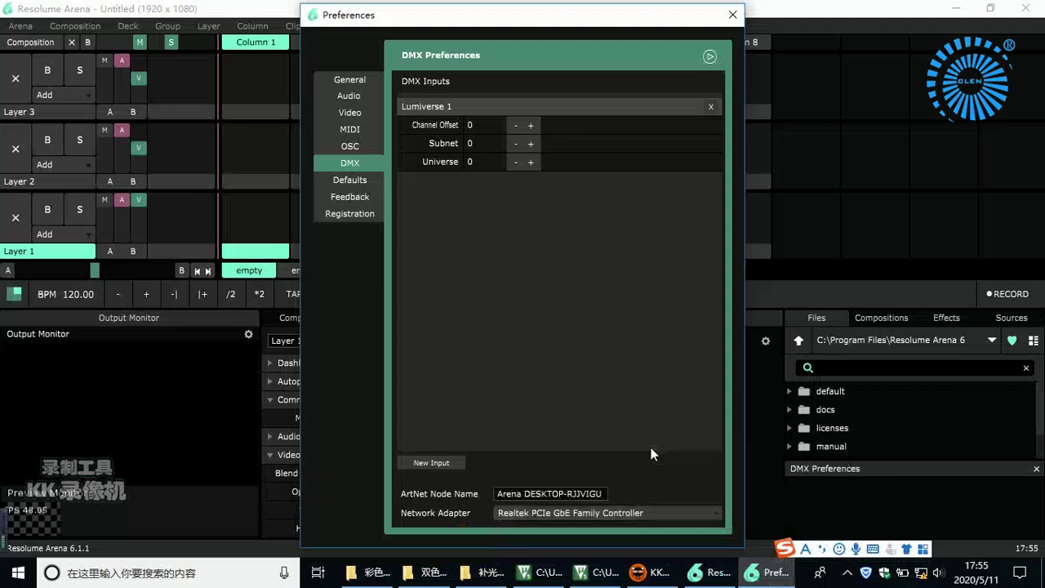
{"action": "left_click", "coordinate": [737, 13]}
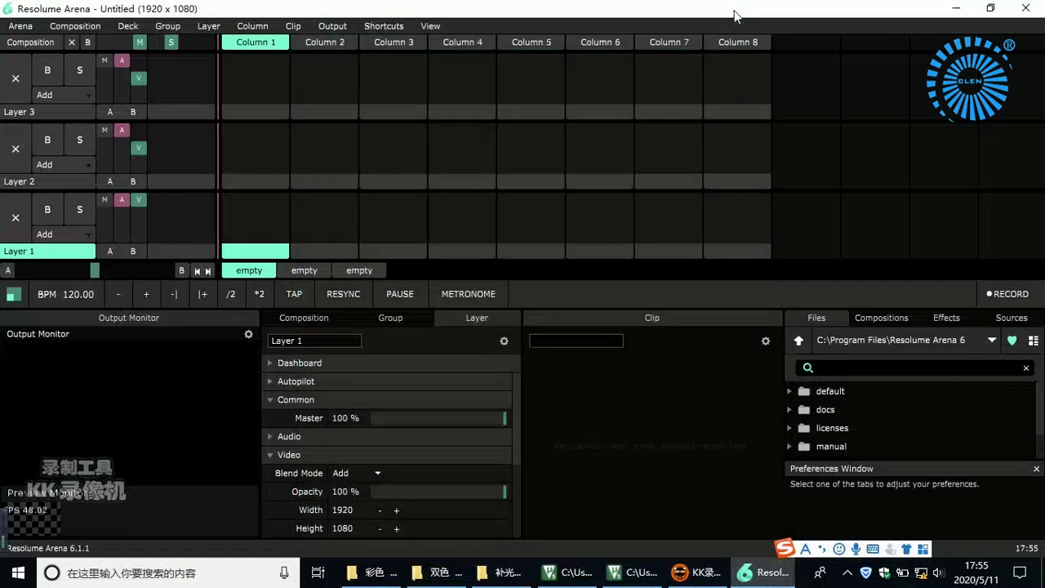
- In Advanced Output, delete the old Lumiverse 1 and add a fresh DMX Lumiverse
{"action": "left_click", "coordinate": [326, 29]}
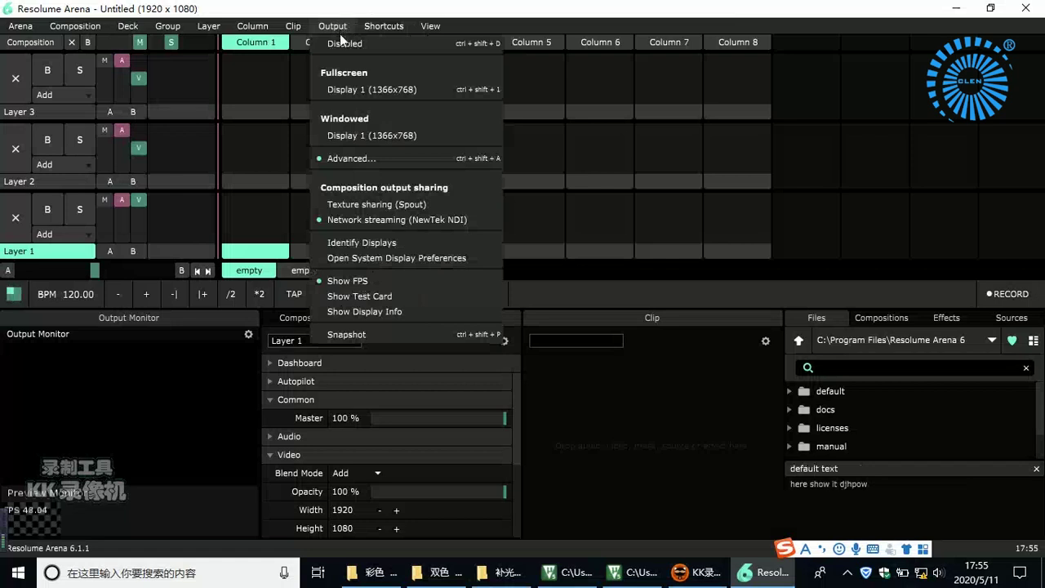
{"action": "left_click", "coordinate": [387, 158]}
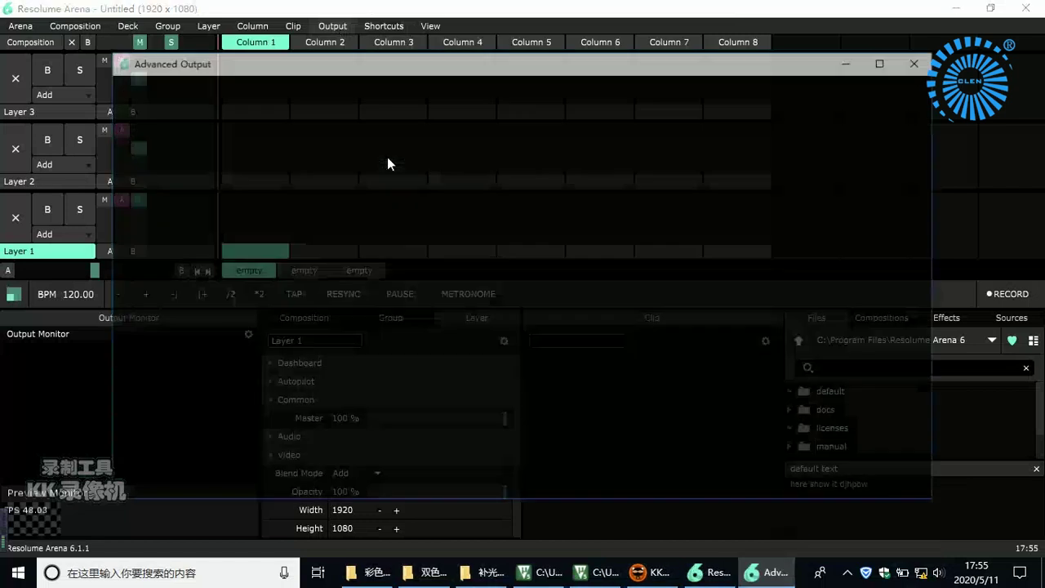
{"action": "left_click", "coordinate": [242, 206]}
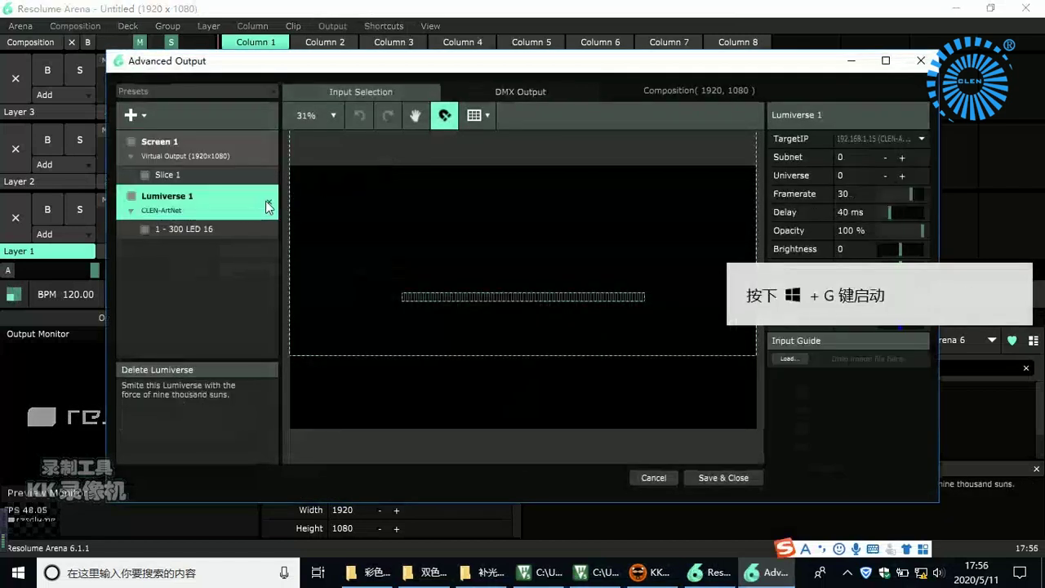
{"action": "left_click", "coordinate": [265, 201]}
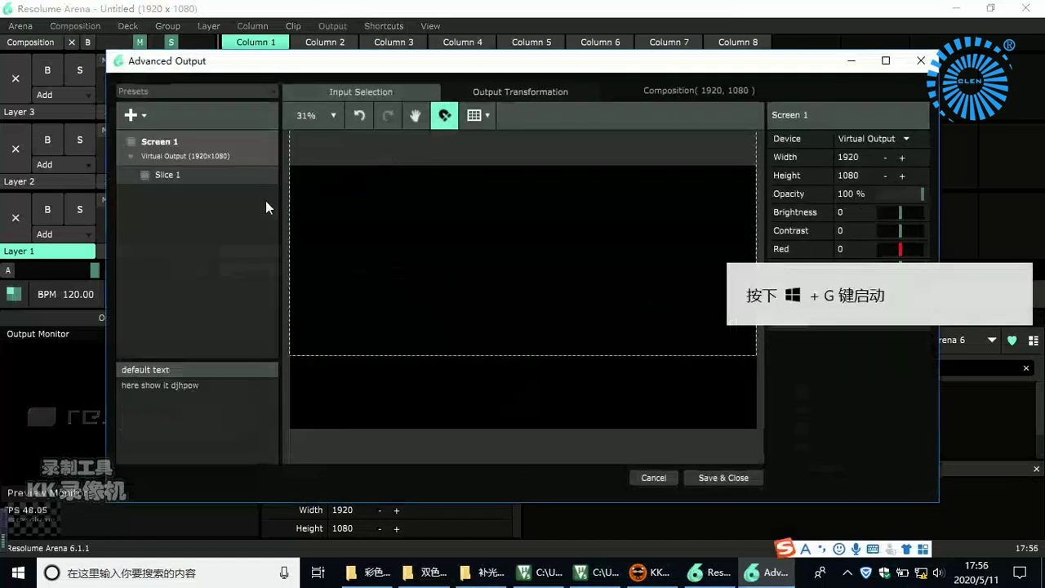
{"action": "left_click", "coordinate": [131, 115]}
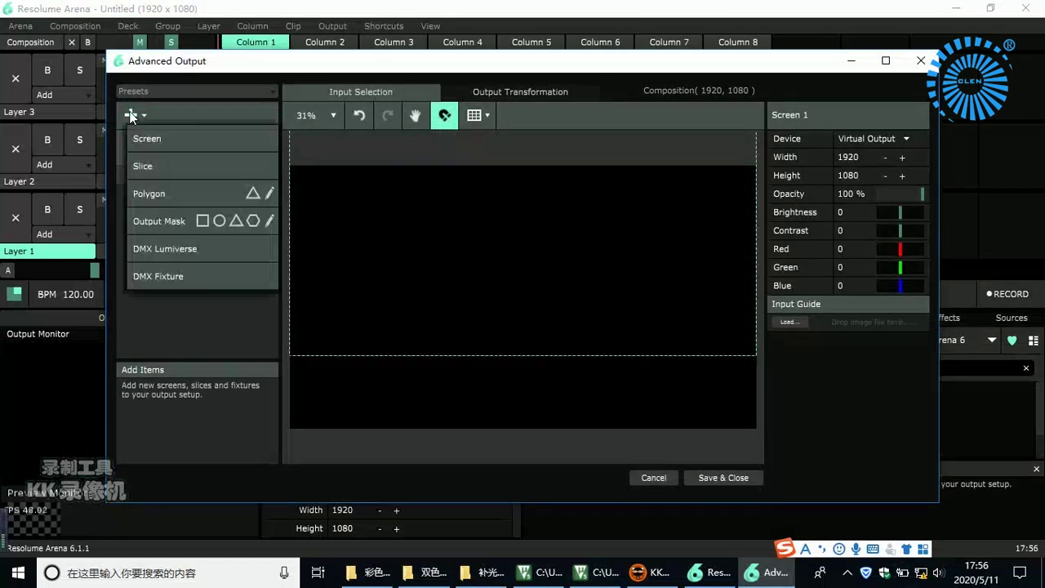
{"action": "left_click", "coordinate": [218, 258]}
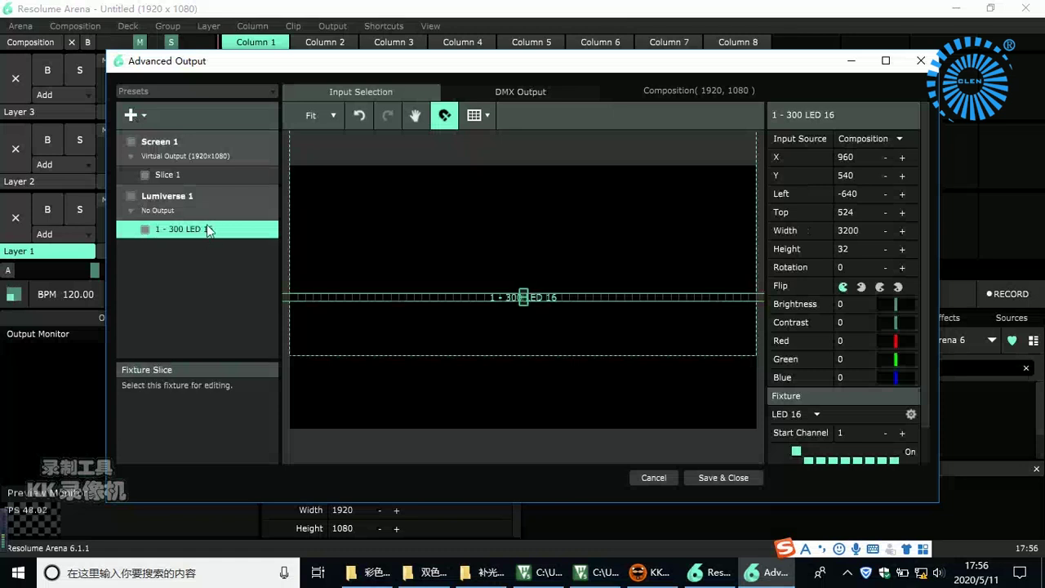
- Point Lumiverse 1 at CLEN-ArtNet (2.0.0.15), subnet 0, universe 0
{"action": "left_click", "coordinate": [209, 196]}
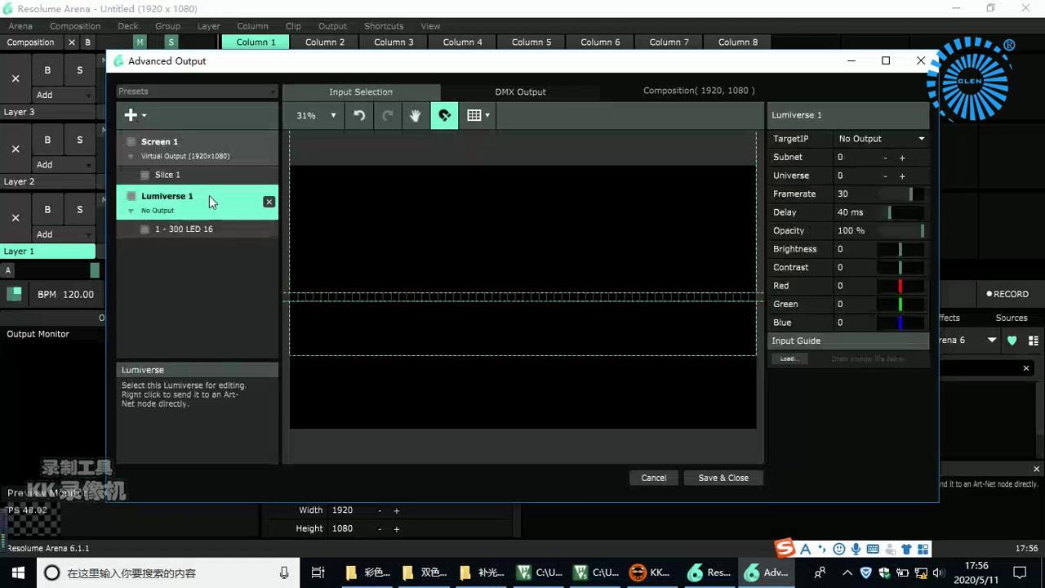
{"action": "left_click", "coordinate": [872, 141]}
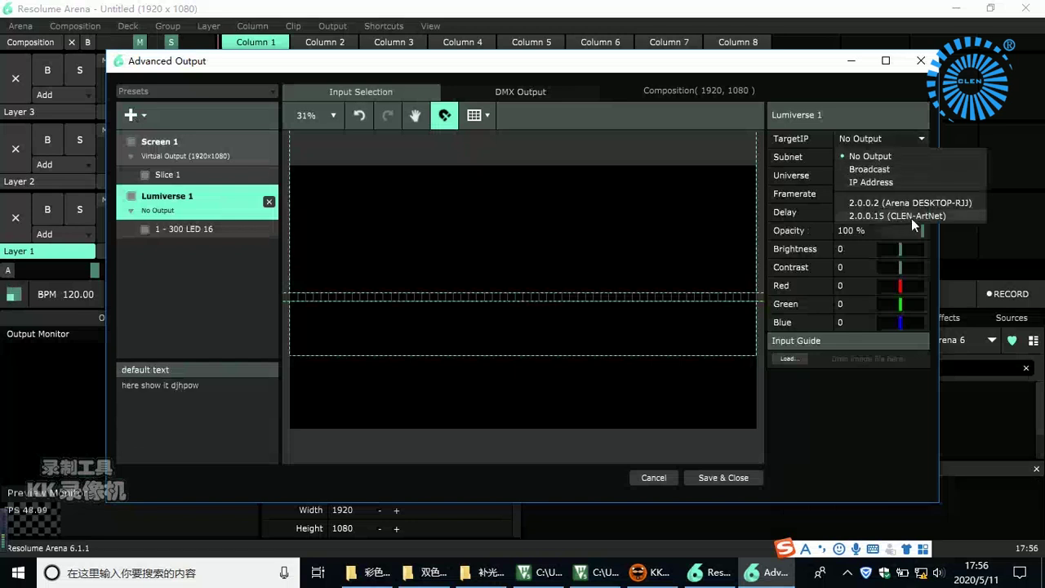
{"action": "left_click", "coordinate": [898, 215]}
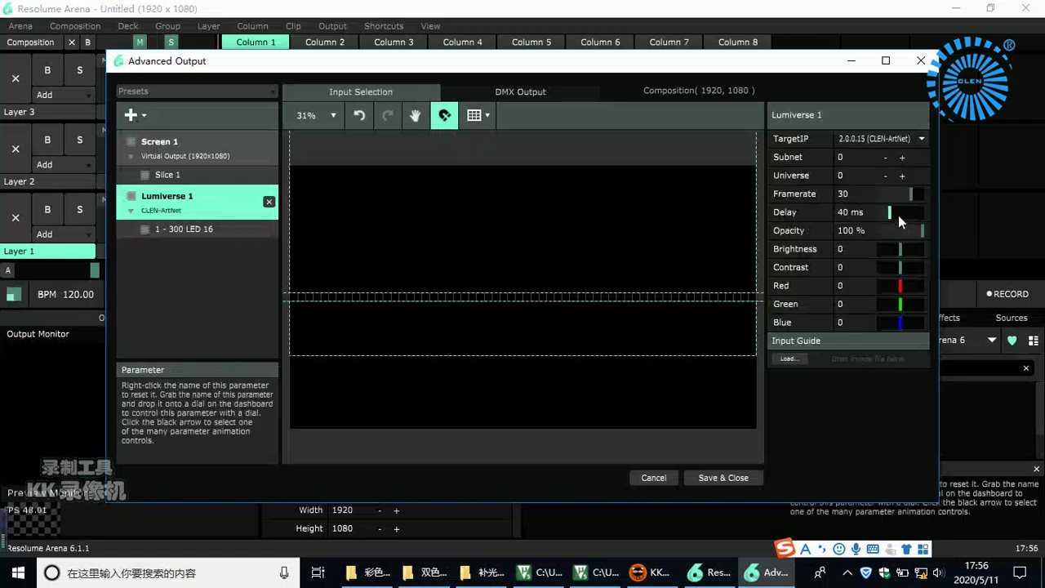
{"action": "double_click", "coordinate": [857, 177]}
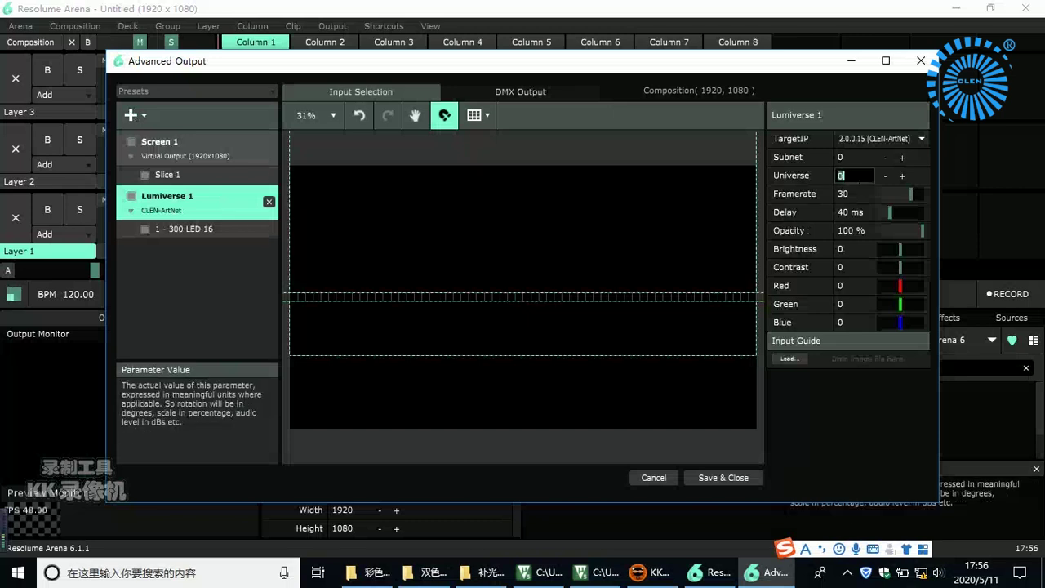
{"action": "key", "text": "Return"}
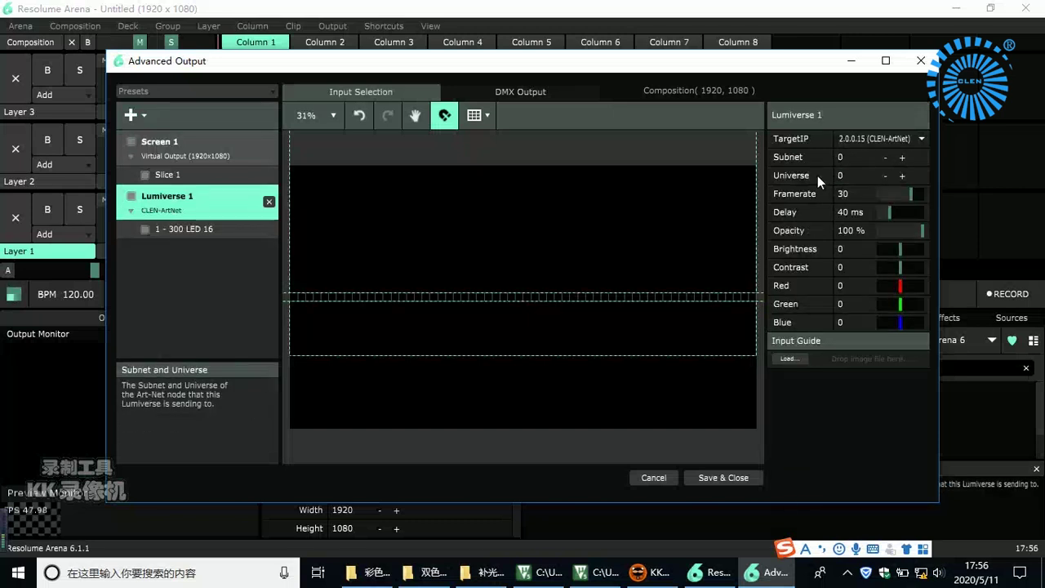
- Keep the 1 - 300 fixture's type as LED 16 and bring up its Fixture Editor
{"action": "left_click", "coordinate": [236, 229]}
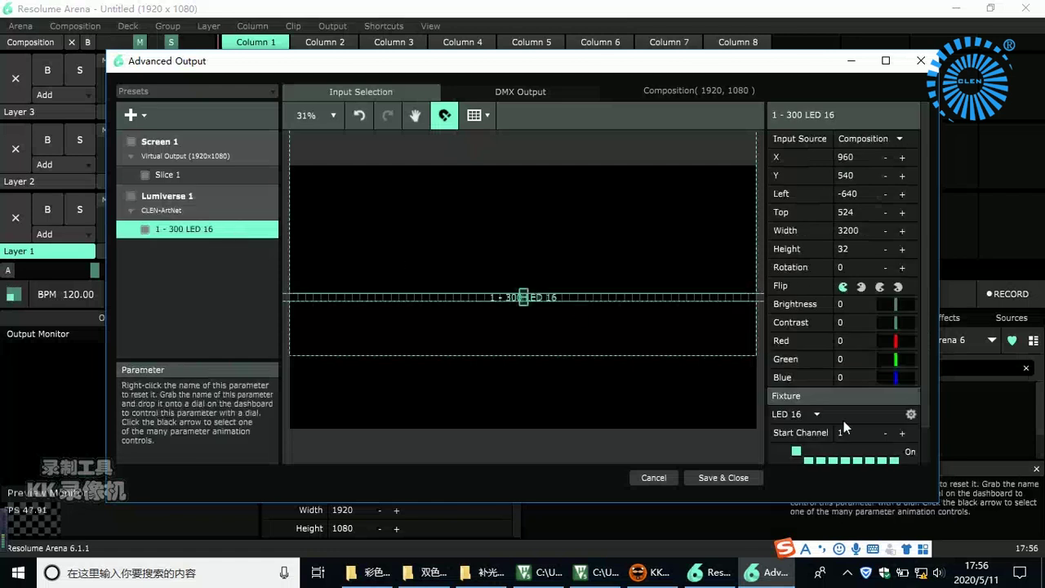
{"action": "left_click", "coordinate": [795, 411]}
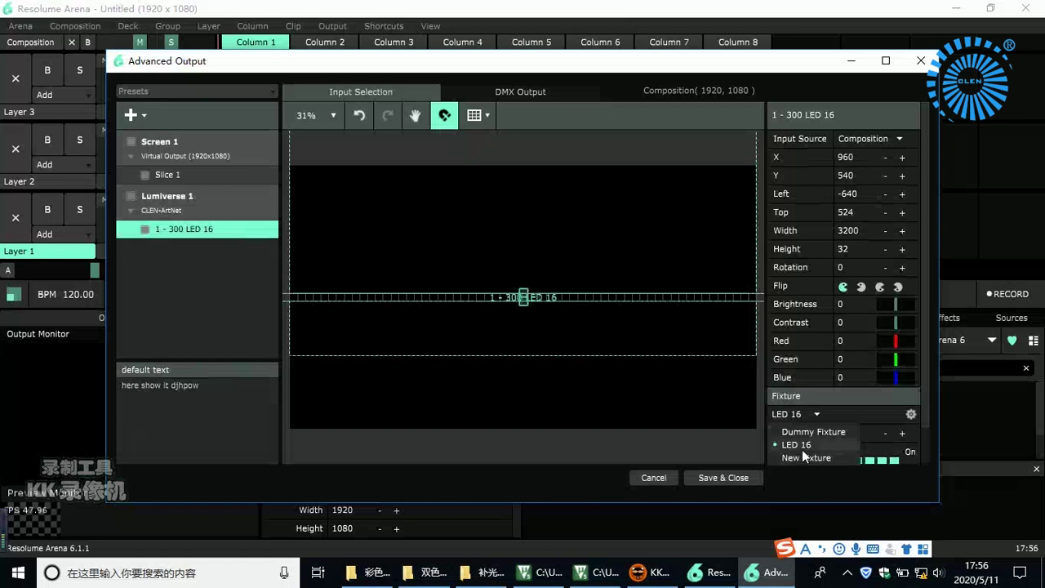
{"action": "left_click", "coordinate": [802, 447]}
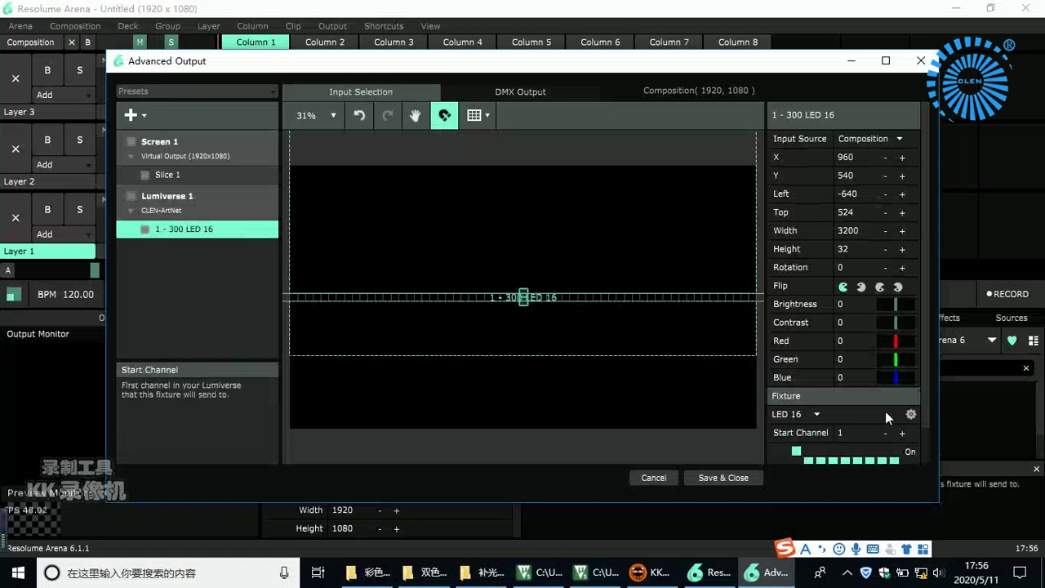
{"action": "left_click", "coordinate": [911, 415]}
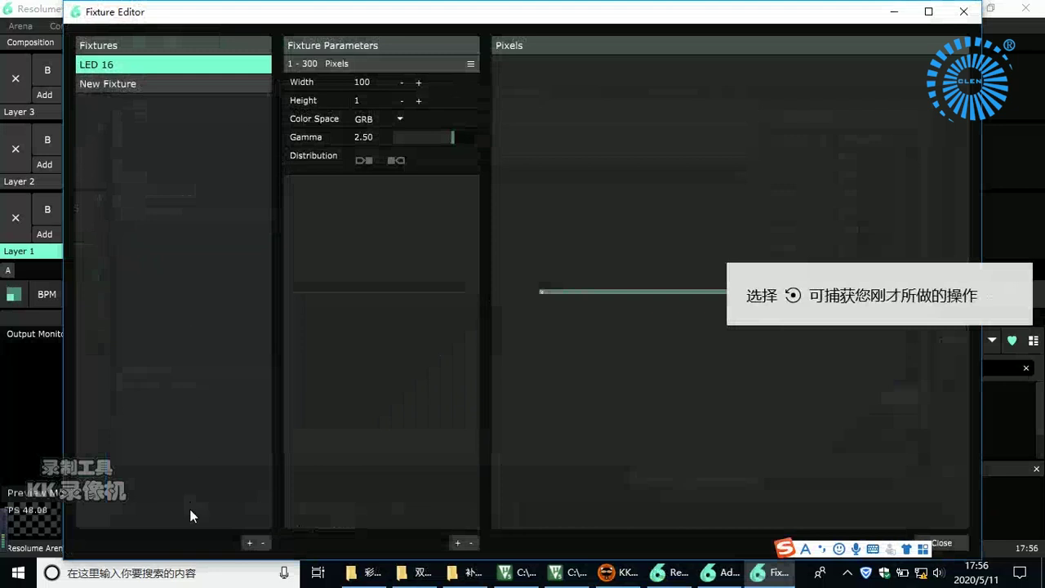
- Create a new fixture 'LED 170pixel', 170×1 RGB pixels (510 channels), and close the editor
{"action": "left_click", "coordinate": [250, 543]}
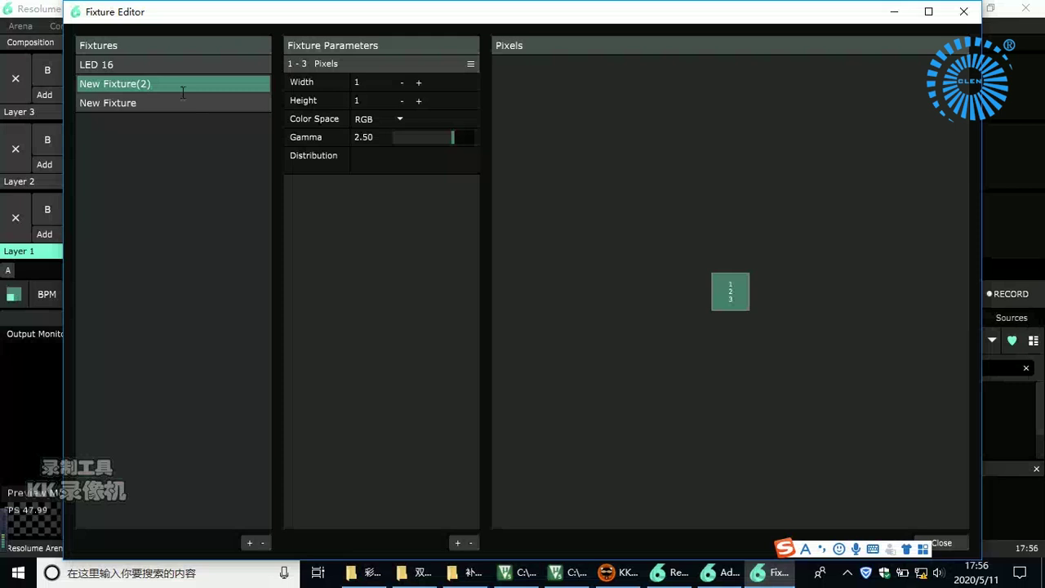
{"action": "type", "text": "led"}
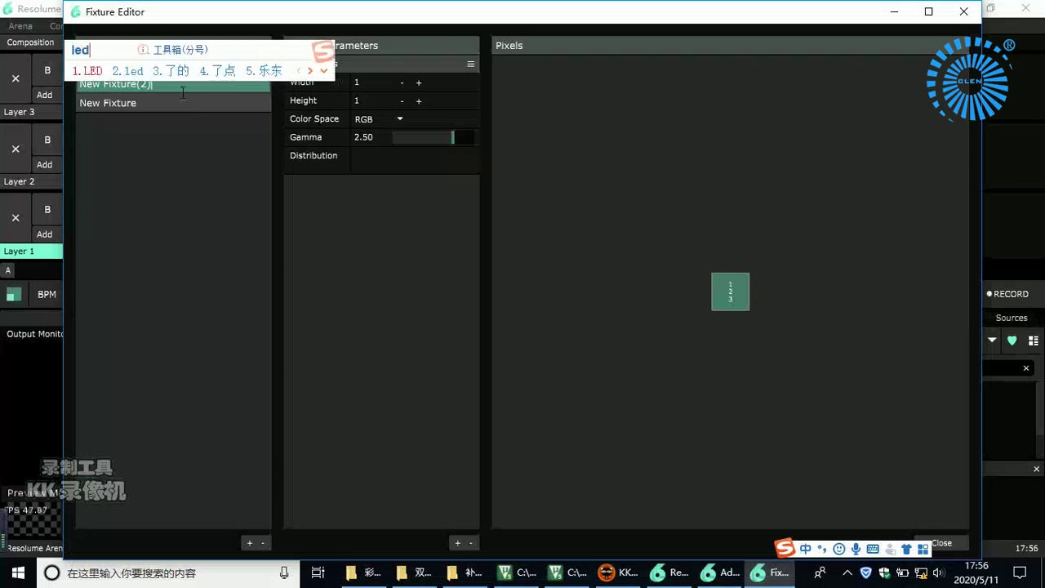
{"action": "key", "text": "space"}
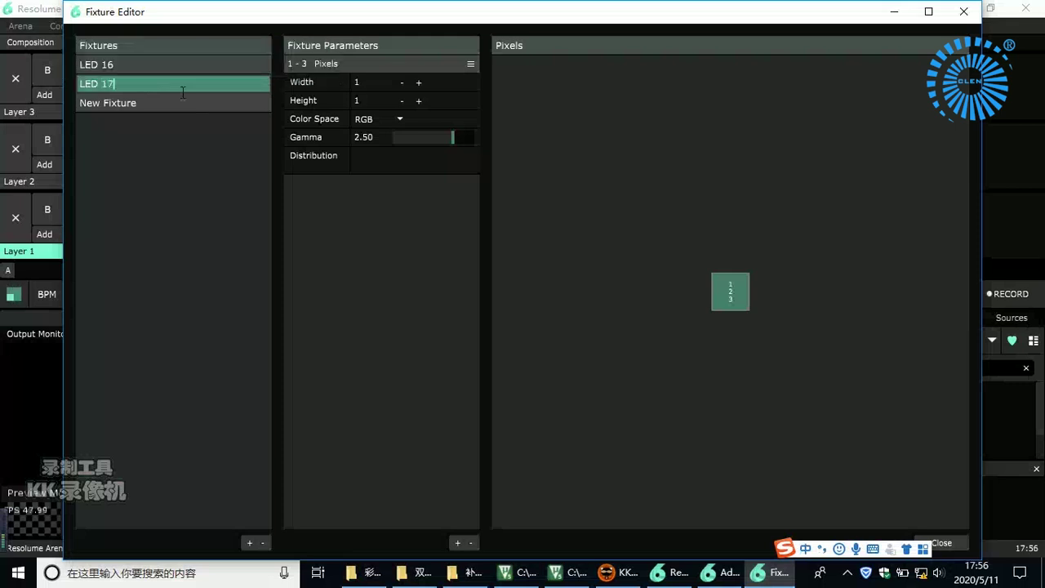
{"action": "type", "text": "pi"}
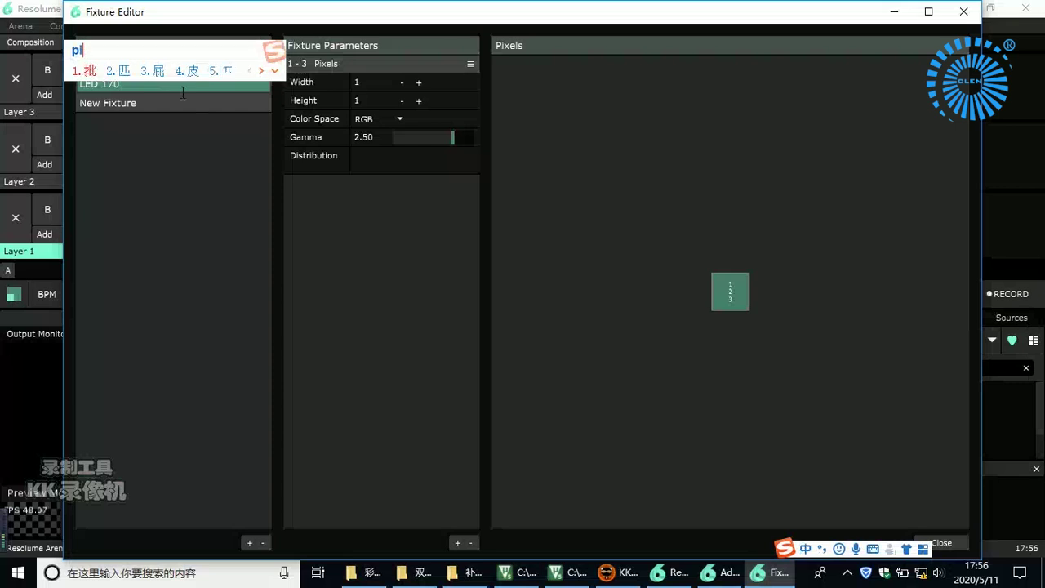
{"action": "type", "text": "xel"}
{"action": "key", "text": "space"}
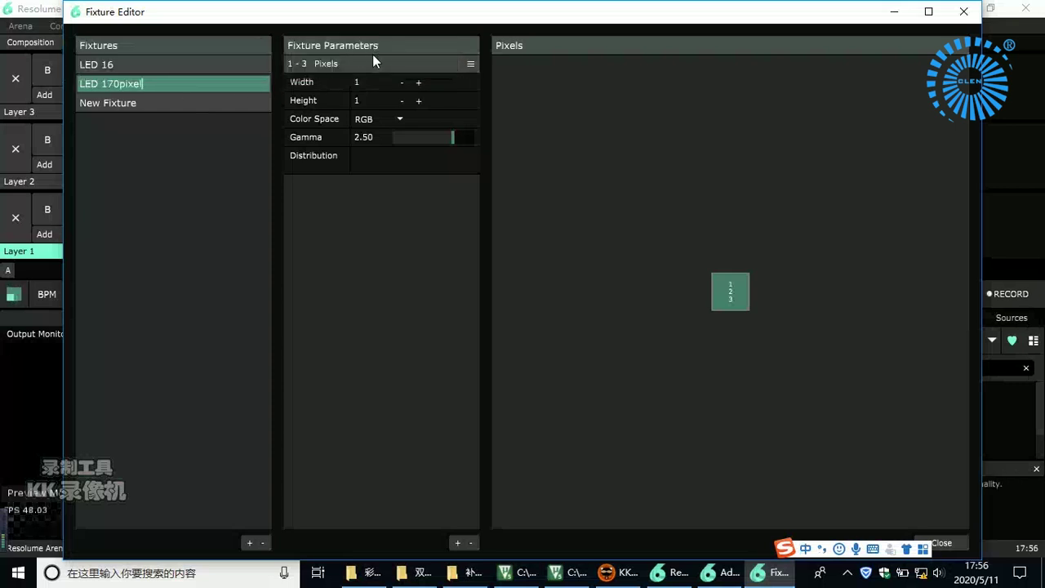
{"action": "left_click", "coordinate": [380, 85]}
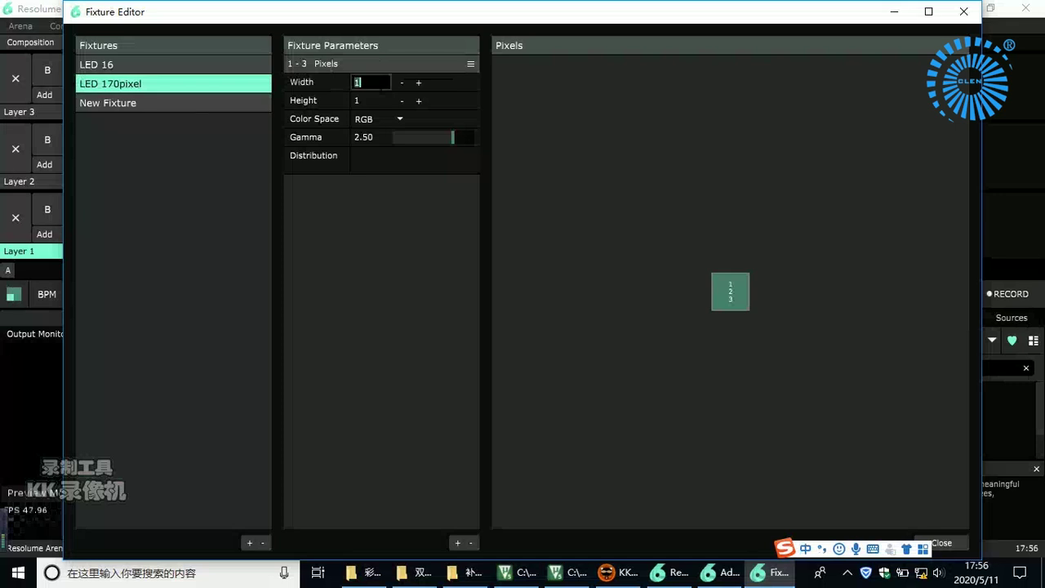
{"action": "type", "text": "170"}
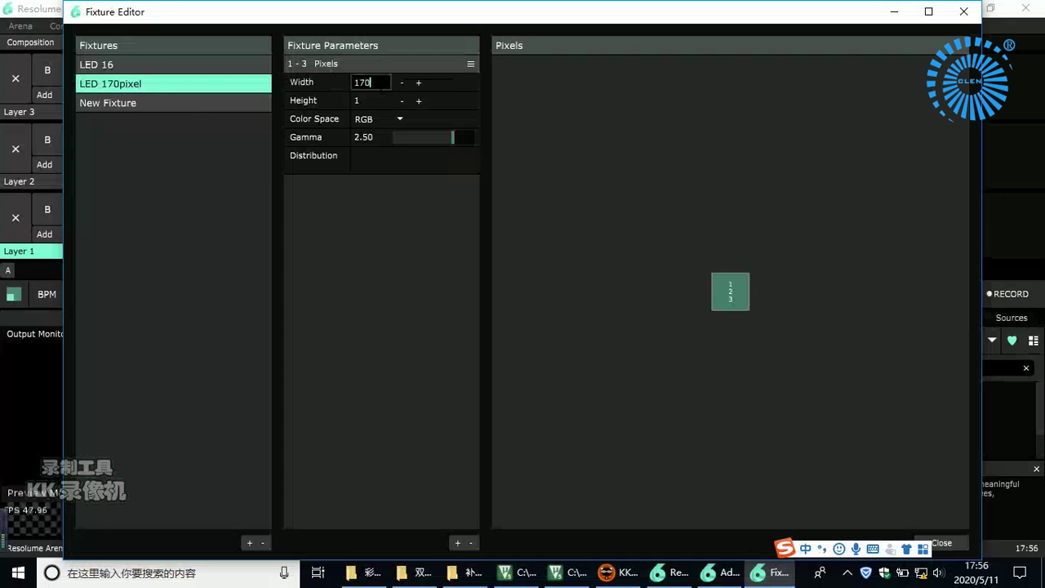
{"action": "key", "text": "Return"}
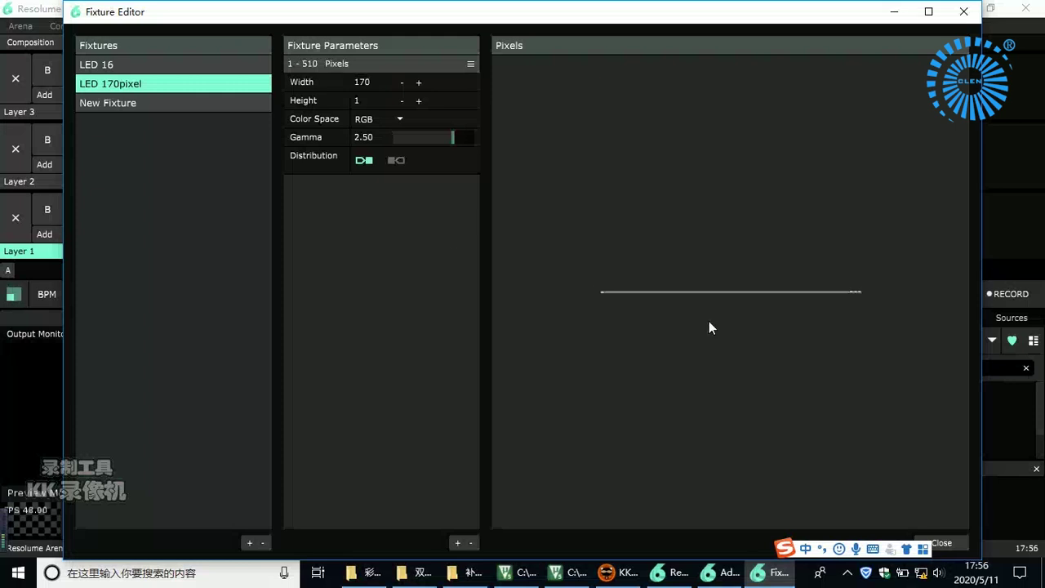
{"action": "left_click", "coordinate": [946, 544]}
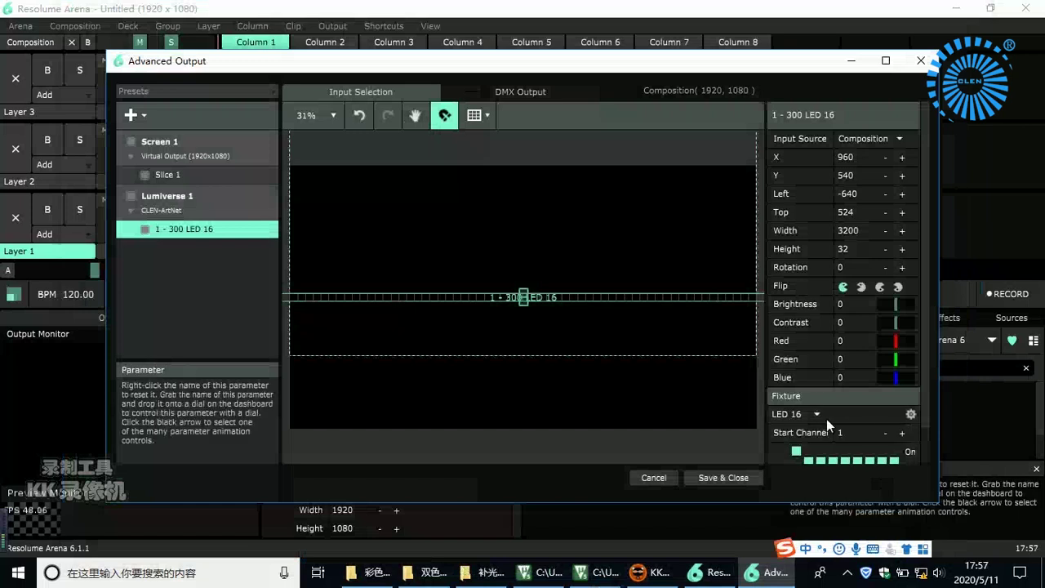
- Assign the LED 170pixel fixture to Lumiverse 1's strip
{"action": "left_click", "coordinate": [790, 416]}
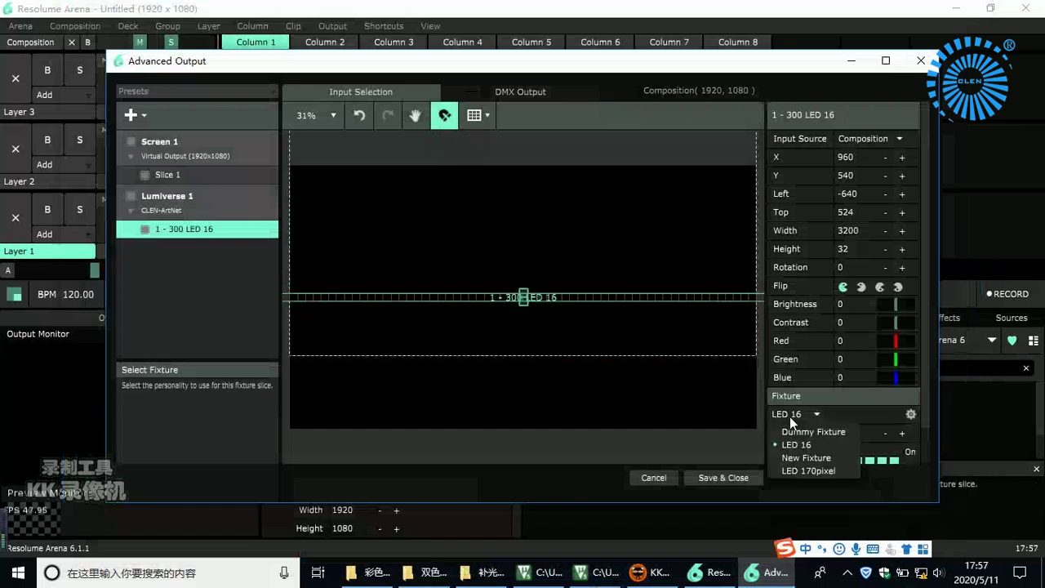
{"action": "left_click", "coordinate": [801, 472]}
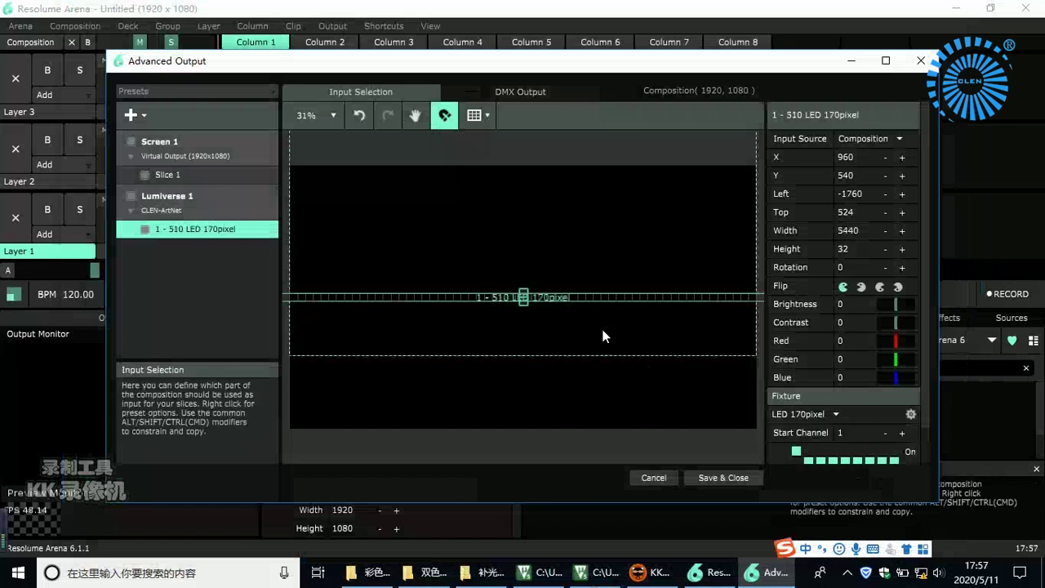
{"action": "scroll", "coordinate": [559, 303], "scroll_direction": "down", "scroll_amount": 1}
{"action": "scroll", "coordinate": [559, 303], "scroll_direction": "down", "scroll_amount": 1}
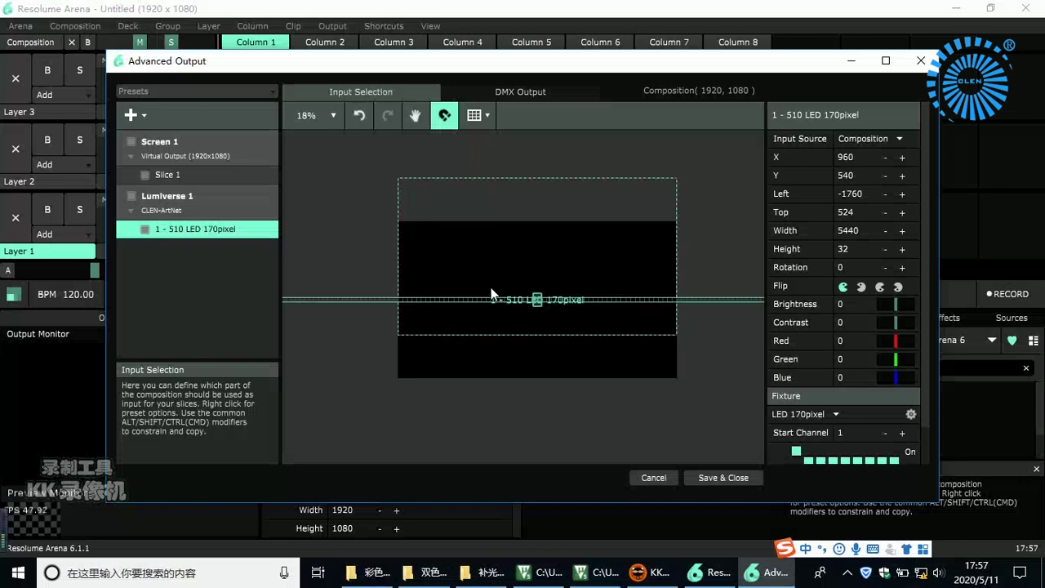
- Make the strip 1000 wide and place it at 813, 226 in the upper composition
{"action": "left_click_drag", "start_coordinate": [495, 299], "coordinate": [564, 242]}
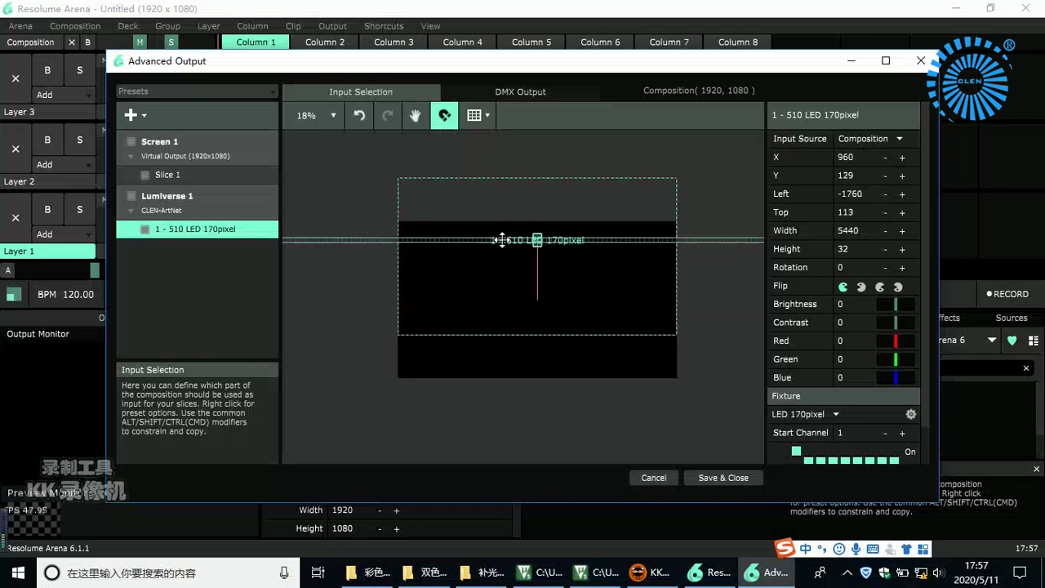
{"action": "double_click", "coordinate": [851, 233]}
{"action": "type", "text": "1000"}
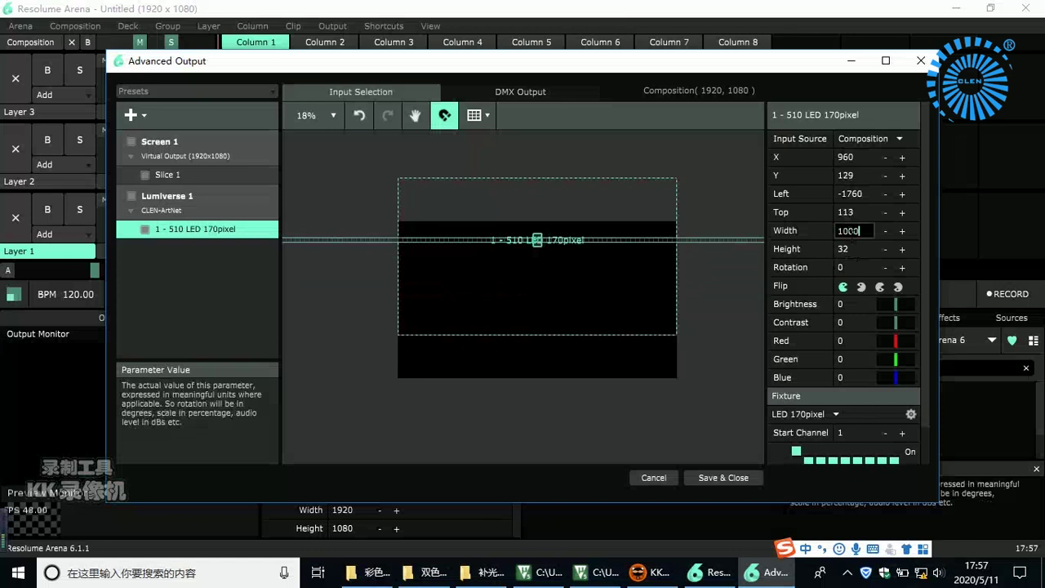
{"action": "key", "text": "Return"}
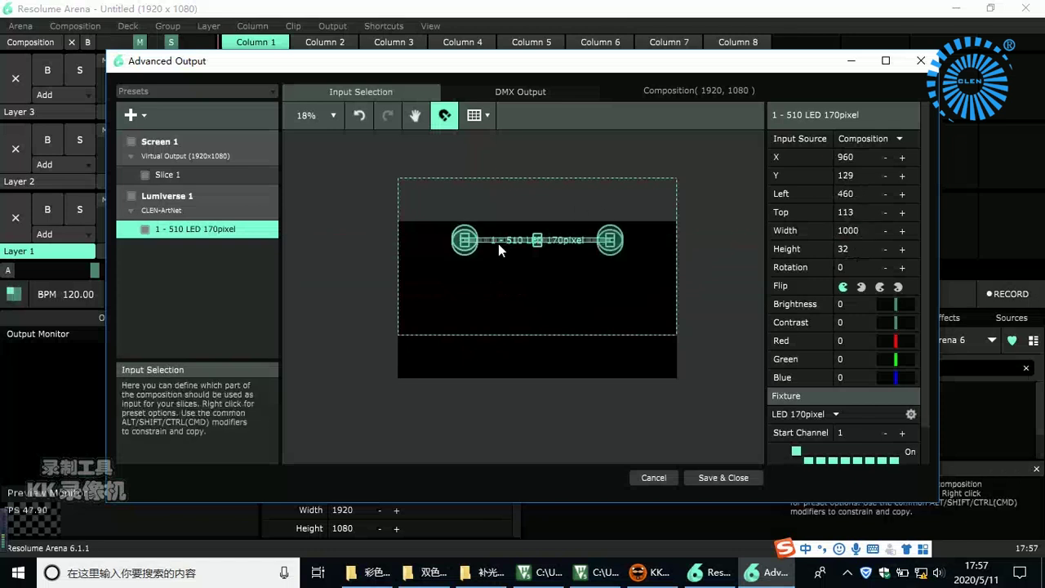
{"action": "left_click_drag", "start_coordinate": [494, 240], "coordinate": [473, 254]}
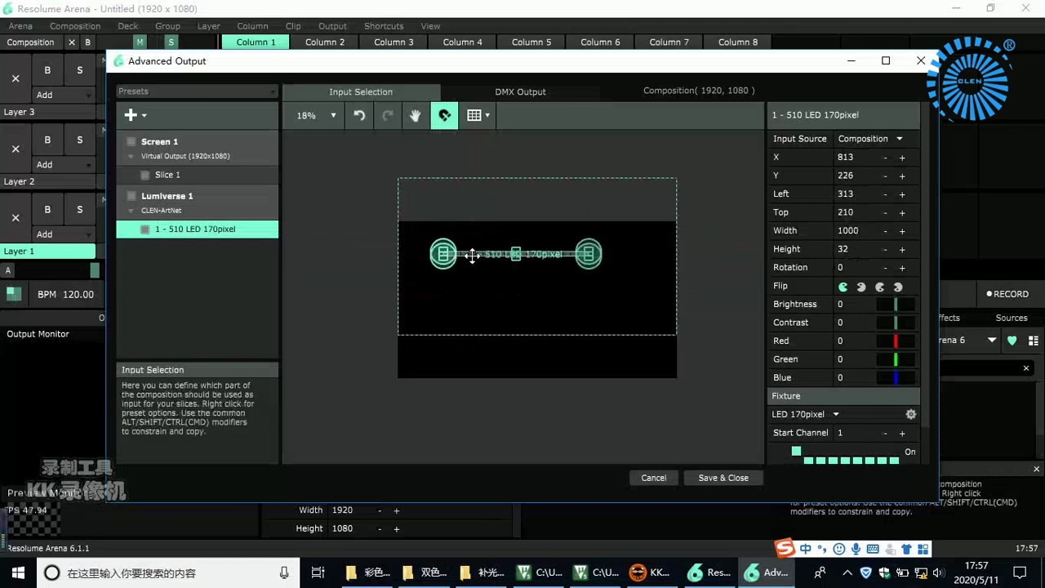
{"action": "scroll", "coordinate": [472, 255], "scroll_direction": "down", "scroll_amount": 1}
{"action": "scroll", "coordinate": [472, 254], "scroll_direction": "up", "scroll_amount": 2}
{"action": "scroll", "coordinate": [472, 254], "scroll_direction": "up", "scroll_amount": 2}
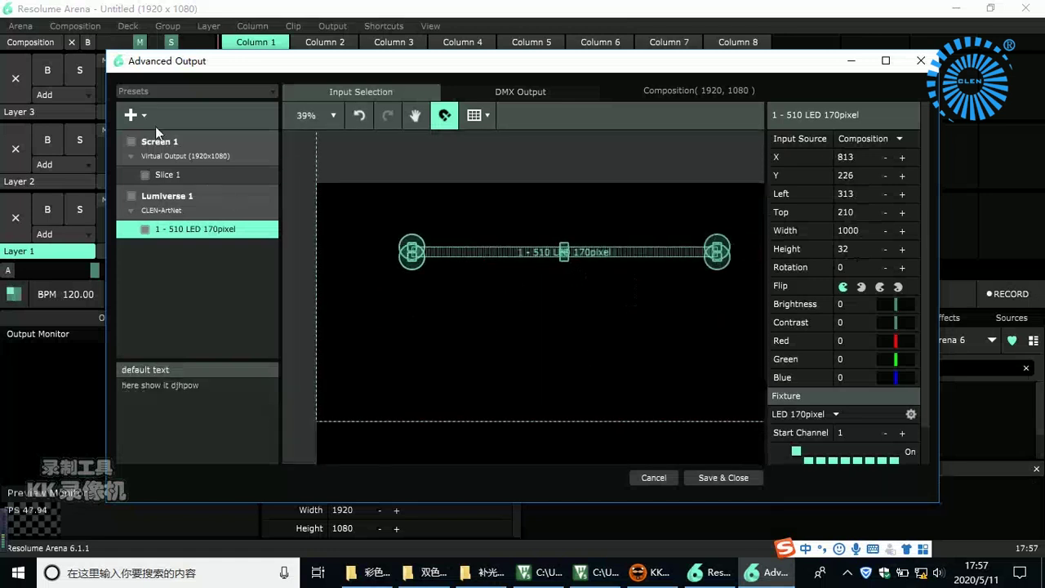
- Add a second DMX Lumiverse with its own fixture
{"action": "left_click", "coordinate": [131, 117]}
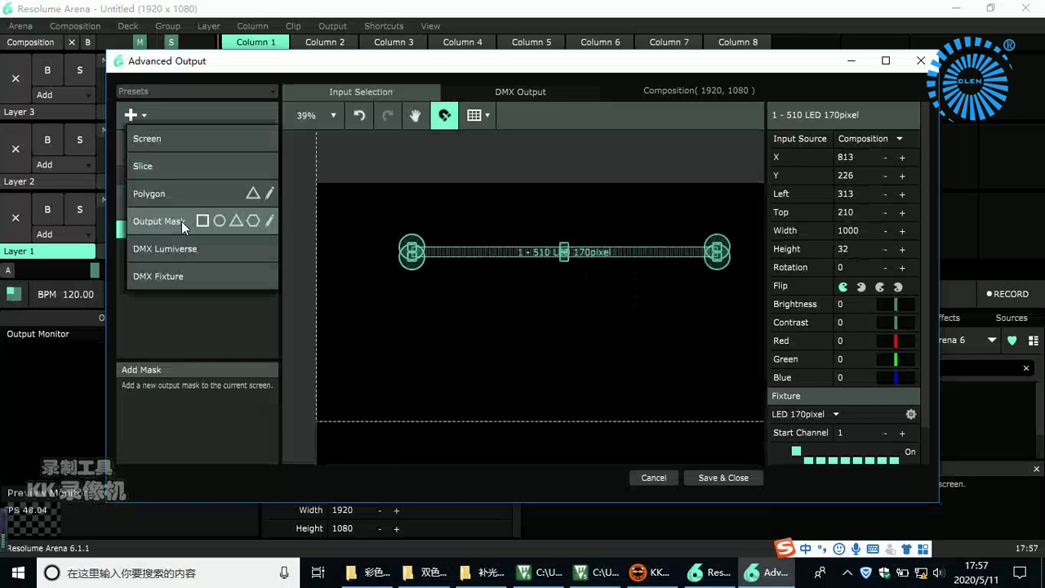
{"action": "left_click", "coordinate": [184, 248]}
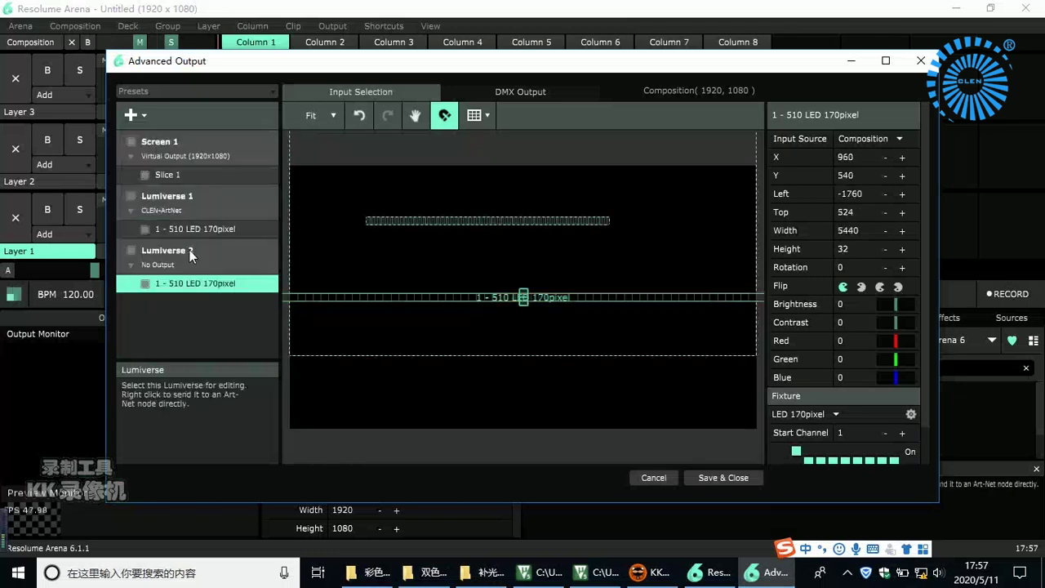
{"action": "left_click", "coordinate": [188, 249]}
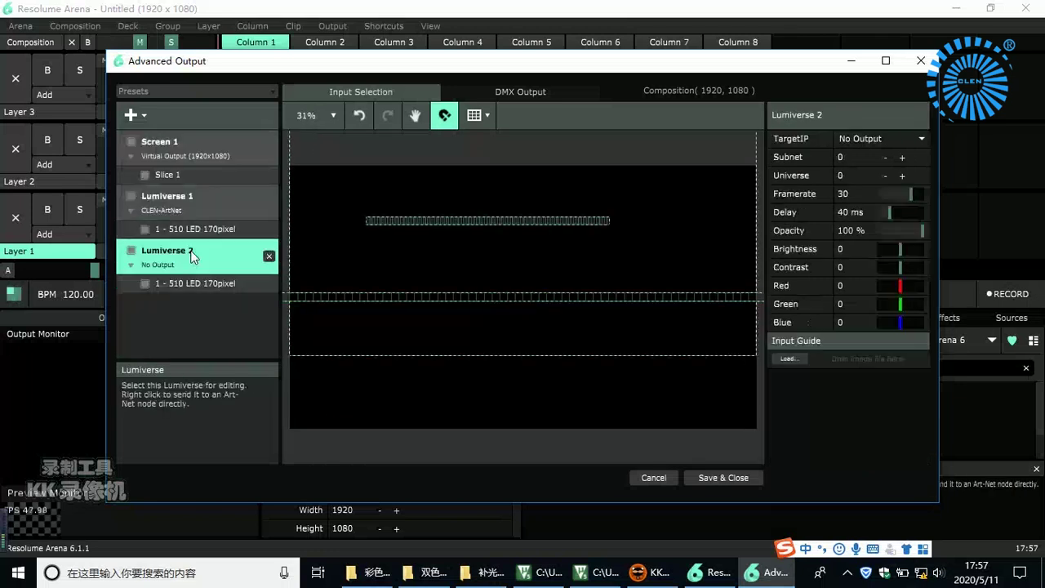
- Send Lumiverse 2 to CLEN-ArtNet at 2.0.0.15 on universe 1
{"action": "left_click", "coordinate": [894, 139]}
{"action": "left_click", "coordinate": [893, 139]}
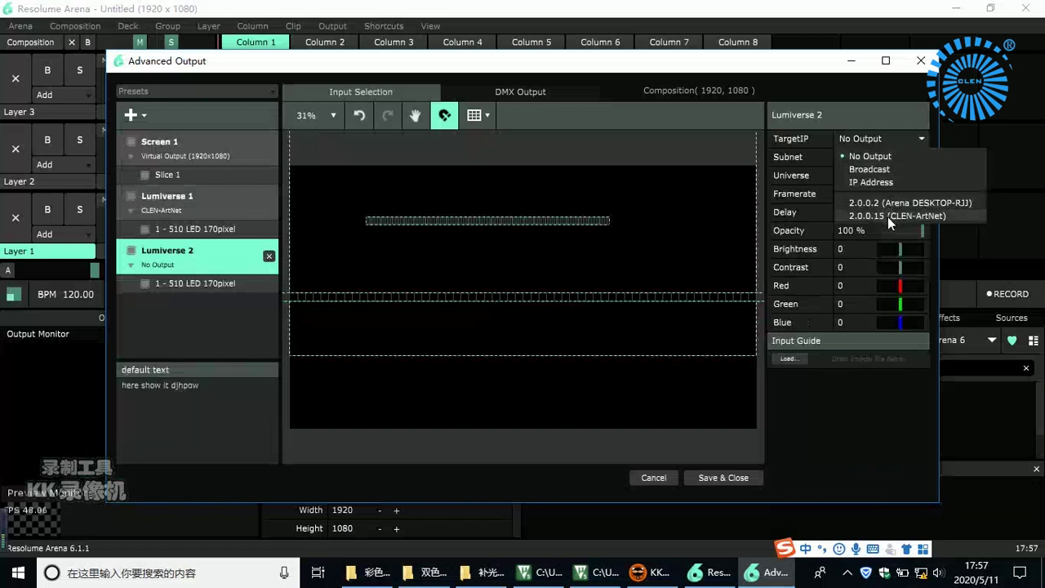
{"action": "left_click", "coordinate": [888, 215]}
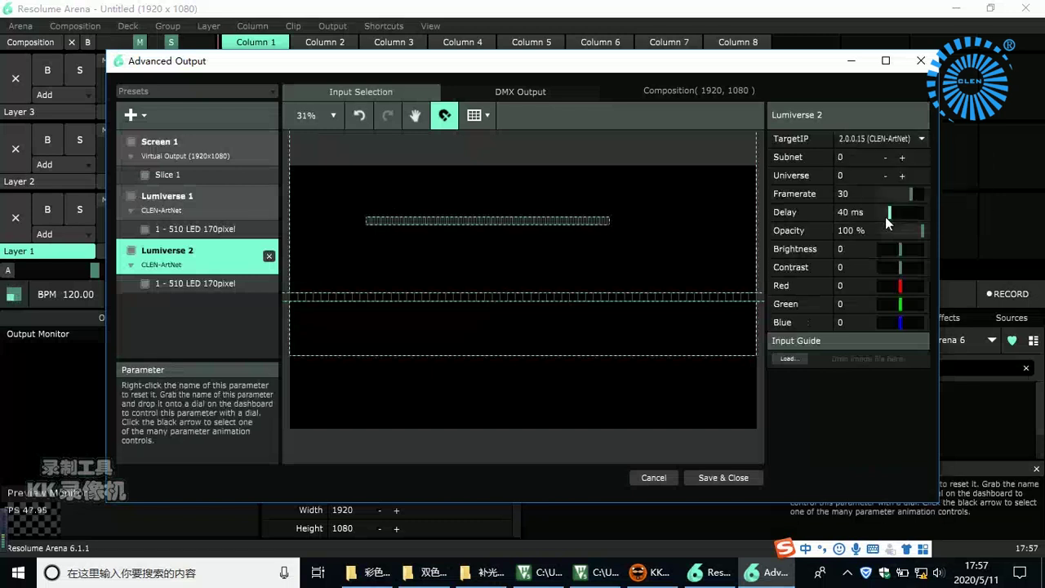
{"action": "double_click", "coordinate": [841, 176]}
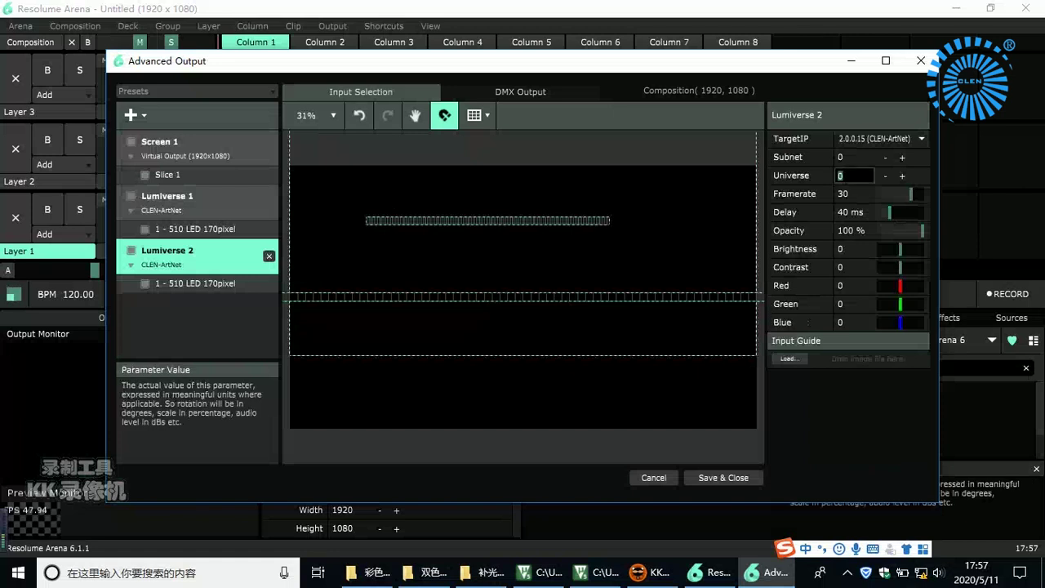
{"action": "type", "text": "1"}
{"action": "key", "text": "Return"}
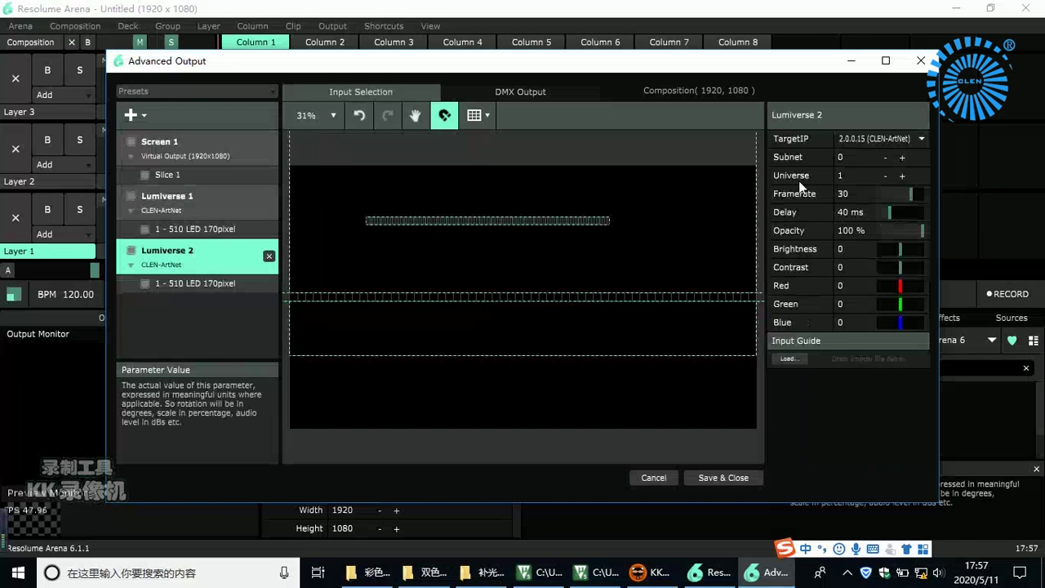
{"action": "left_click", "coordinate": [226, 287]}
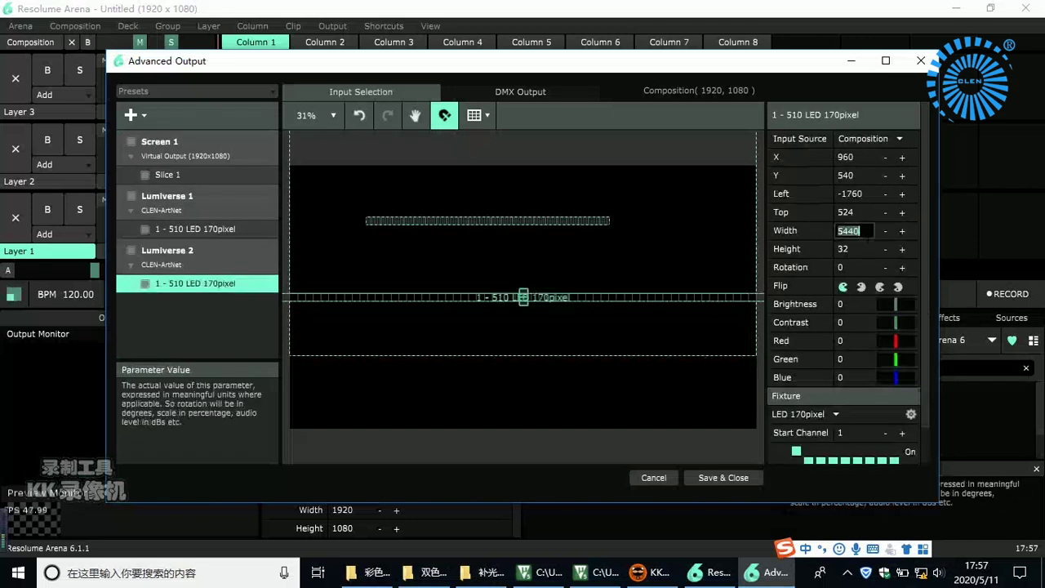
- Size Lumiverse 2's strip to 1000×32 and place it at 813, 351 below the first
{"action": "double_click", "coordinate": [866, 231]}
{"action": "type", "text": "1000"}
{"action": "key", "text": "Return"}
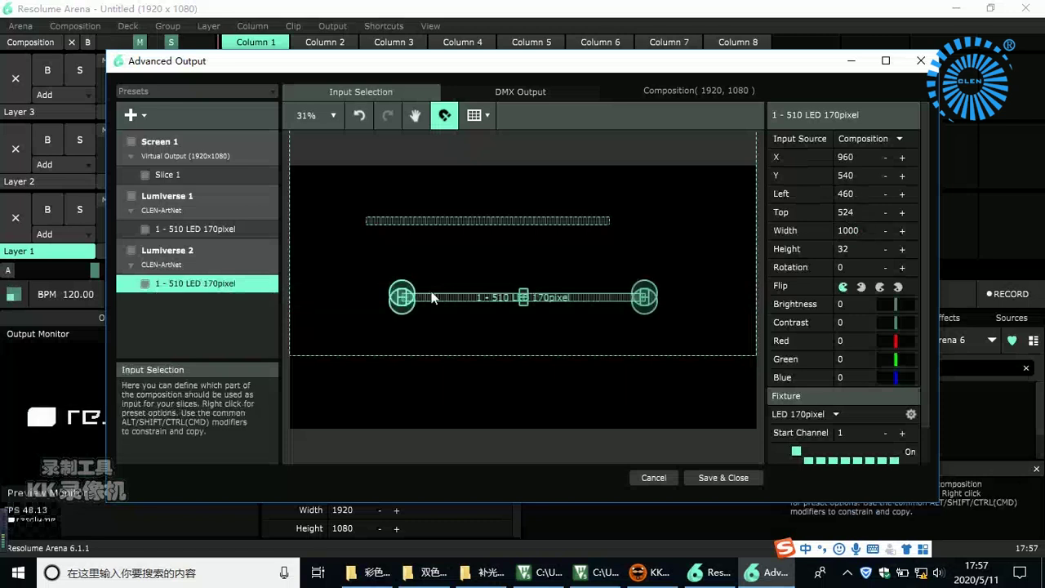
{"action": "left_click_drag", "start_coordinate": [430, 296], "coordinate": [396, 227]}
{"action": "left_click", "coordinate": [452, 266]}
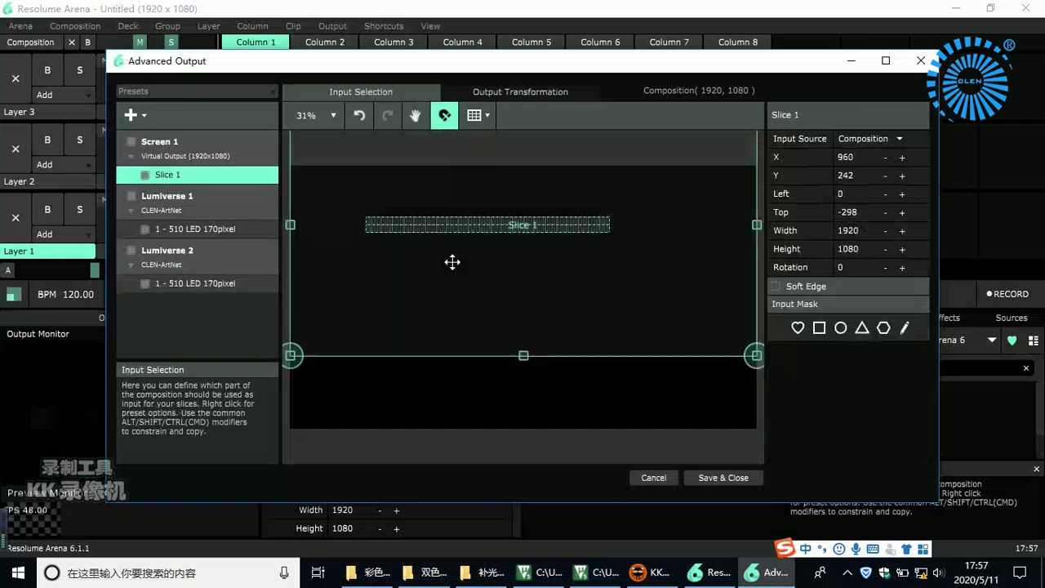
{"action": "scroll", "coordinate": [453, 262], "scroll_direction": "up", "scroll_amount": 3}
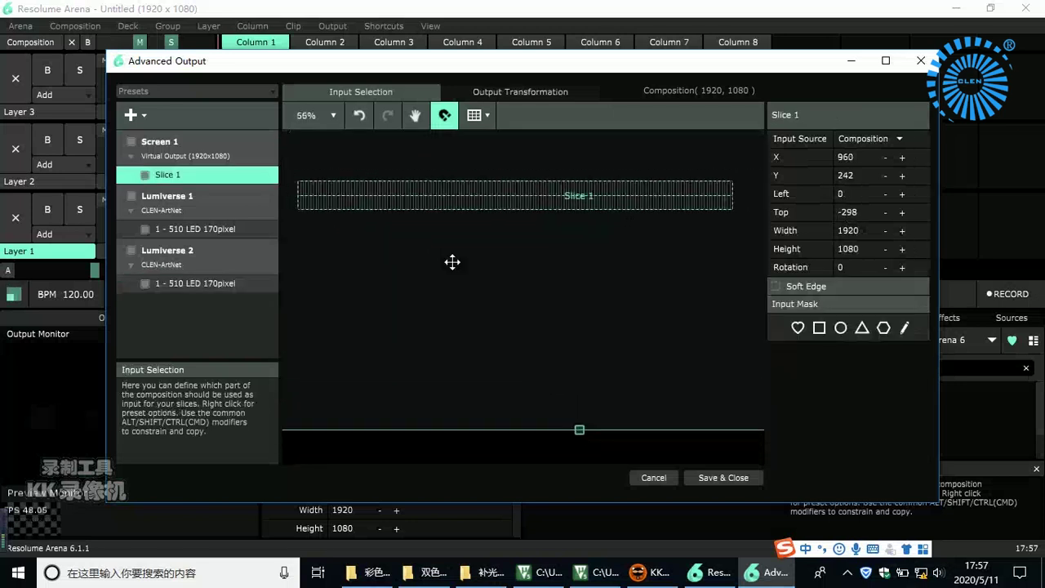
- Save the output setup, load the example AV deck and preview Beat 006 on Layer 1
{"action": "left_click", "coordinate": [719, 477]}
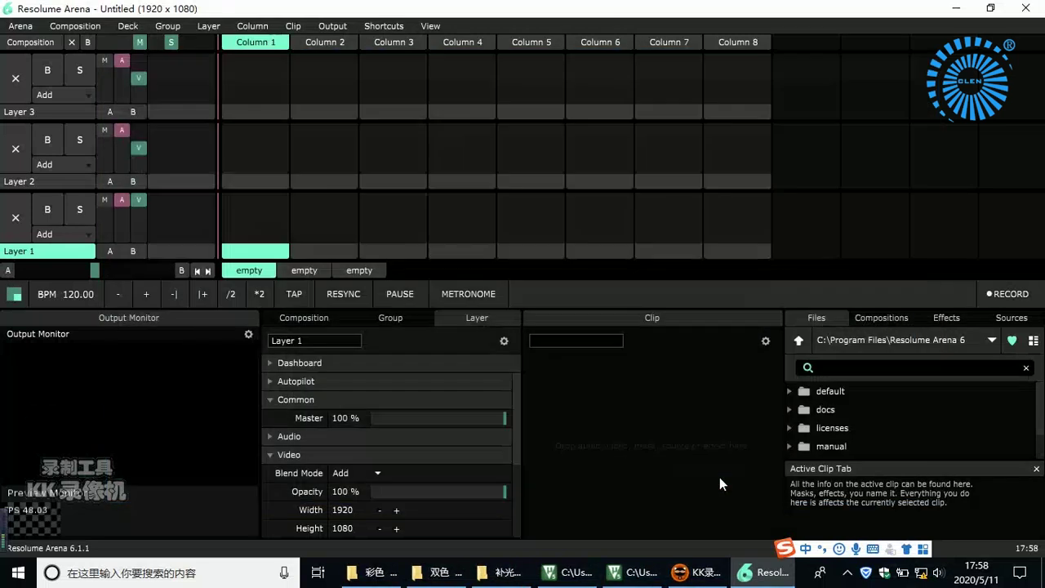
{"action": "left_click", "coordinate": [901, 315]}
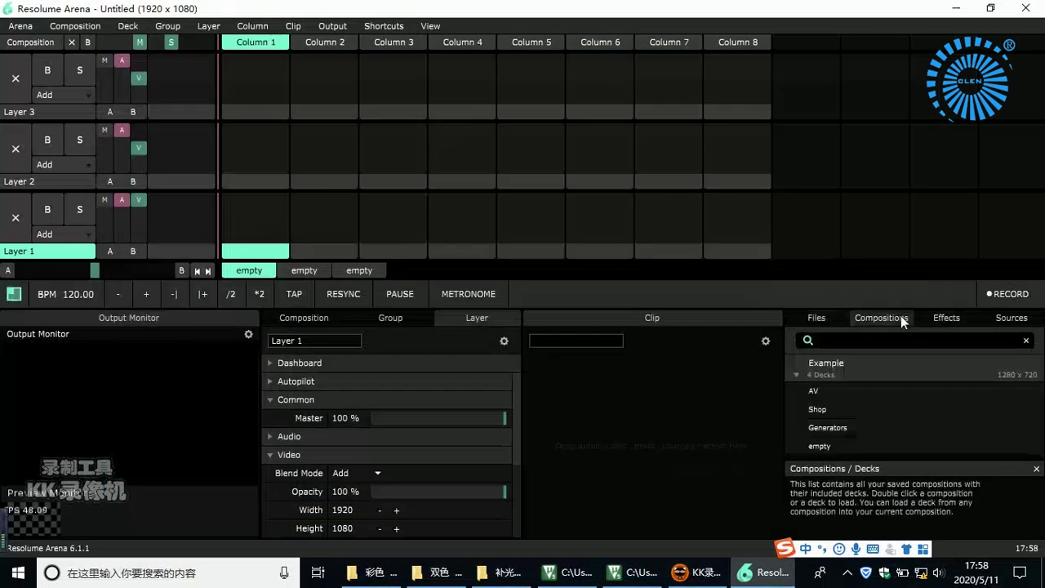
{"action": "double_click", "coordinate": [817, 389]}
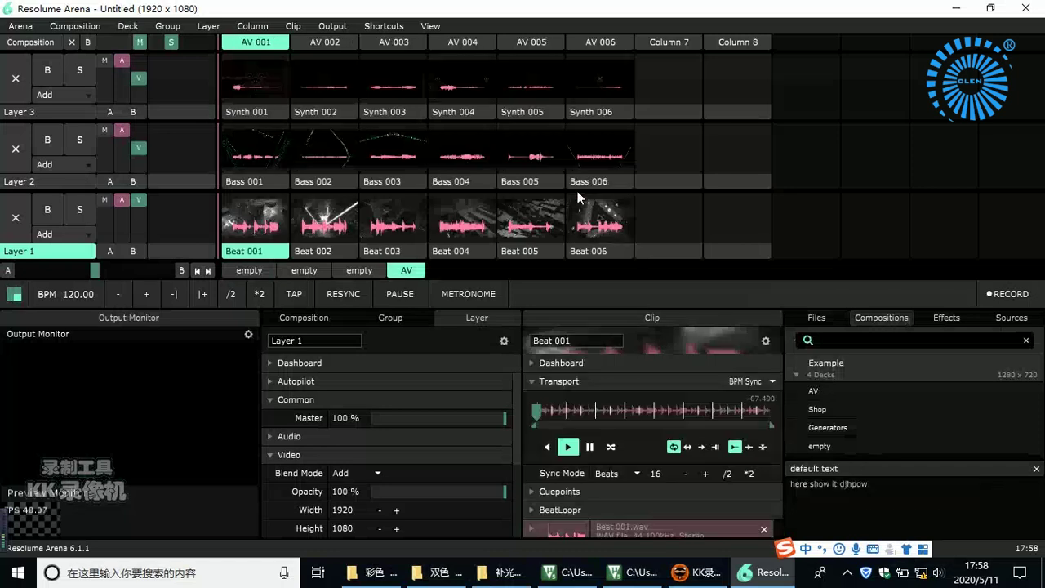
{"action": "left_click", "coordinate": [585, 206]}
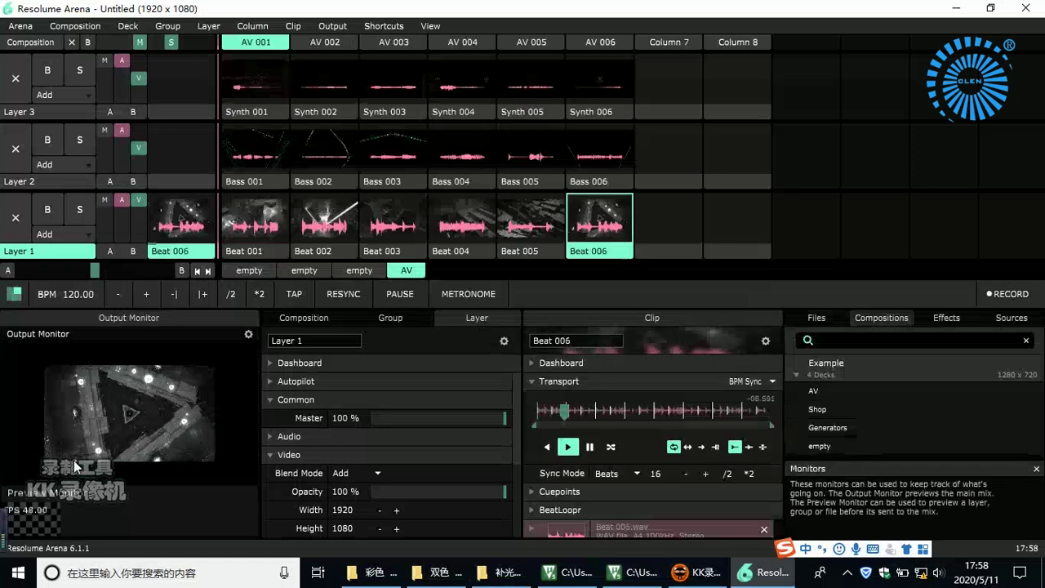
{"action": "left_click", "coordinate": [670, 218]}
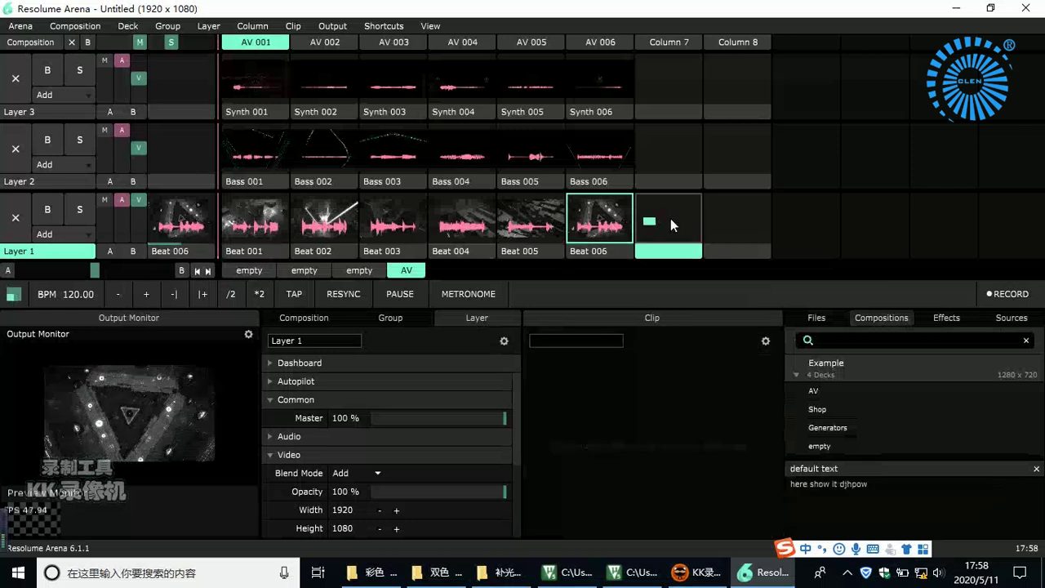
- Preview Shop deck clips Progressions, Fiber and Wonderland, then play AV's Beat 005 on Layer 1
{"action": "double_click", "coordinate": [837, 409]}
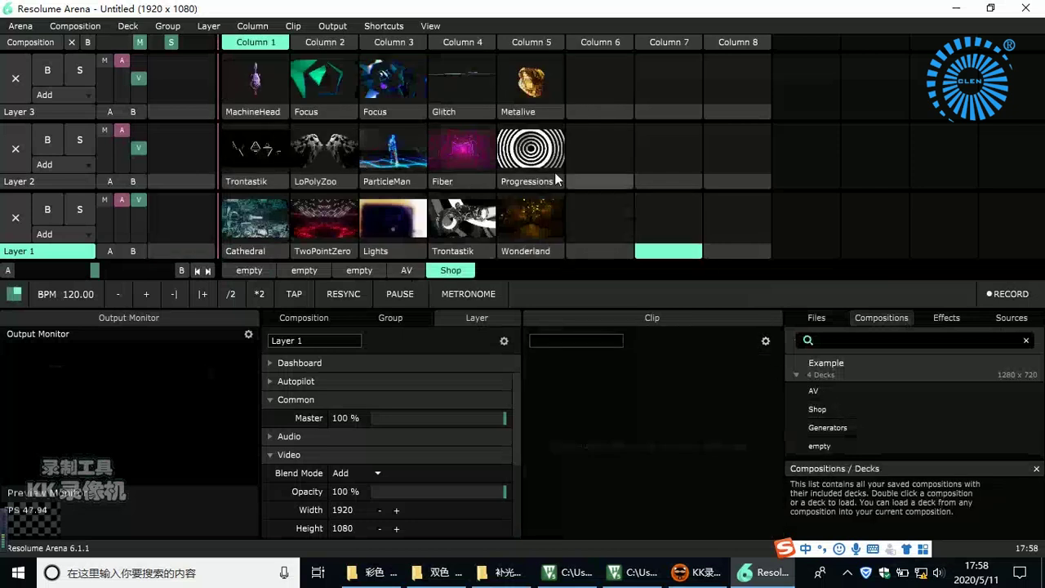
{"action": "left_click", "coordinate": [523, 145]}
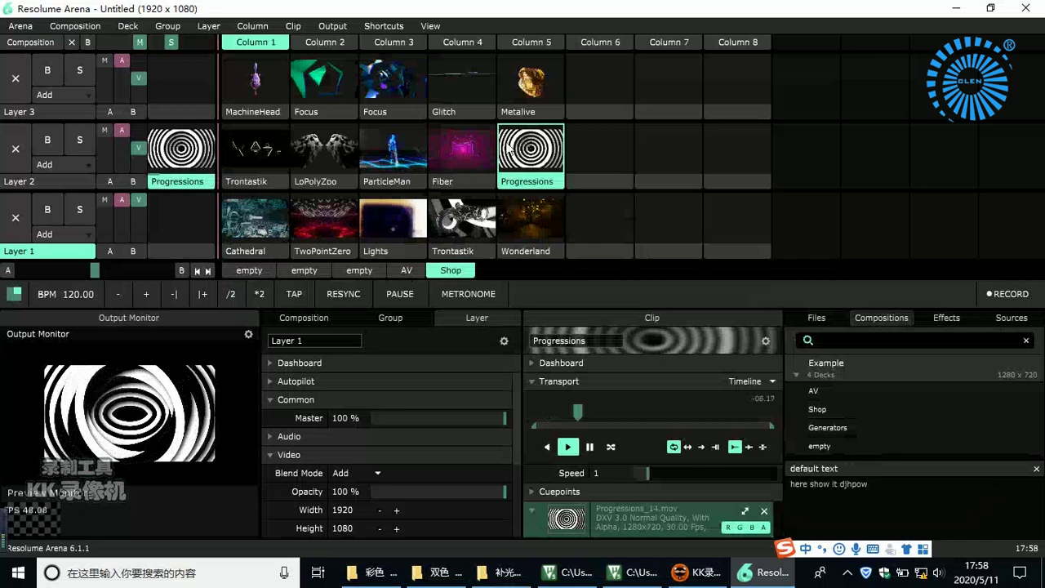
{"action": "left_click", "coordinate": [471, 152]}
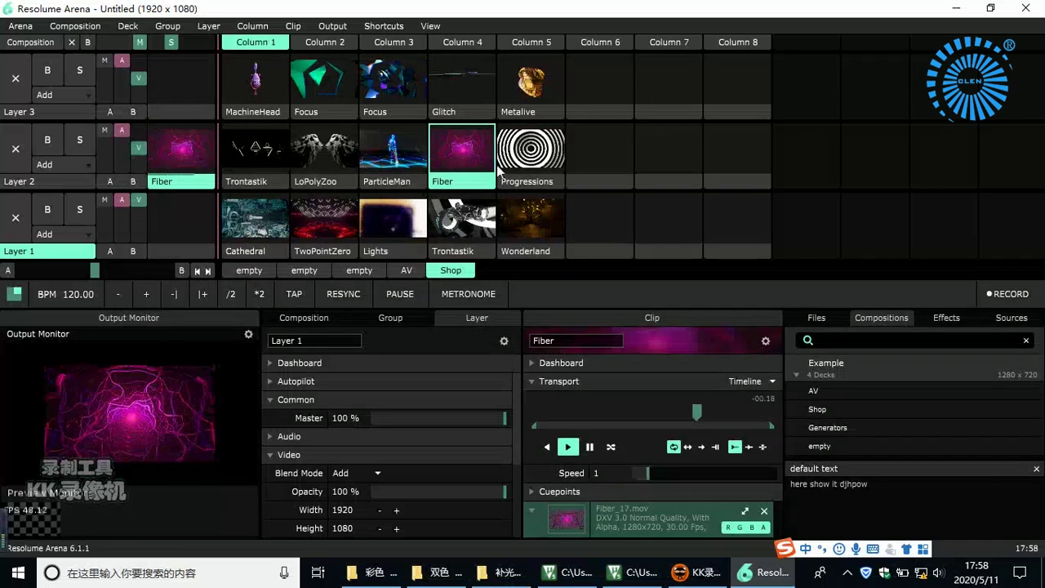
{"action": "left_click", "coordinate": [532, 214]}
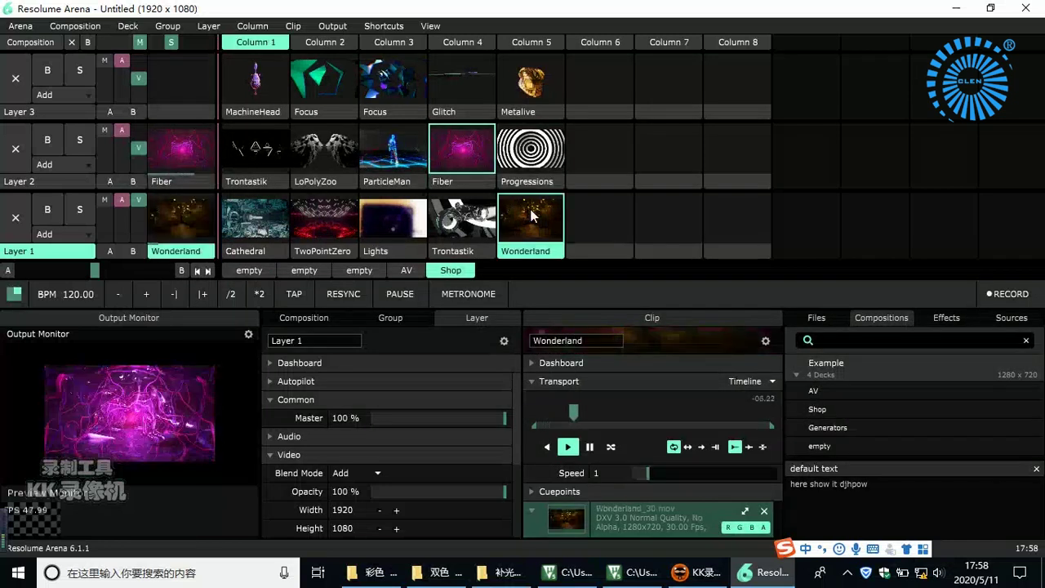
{"action": "left_click", "coordinate": [583, 152]}
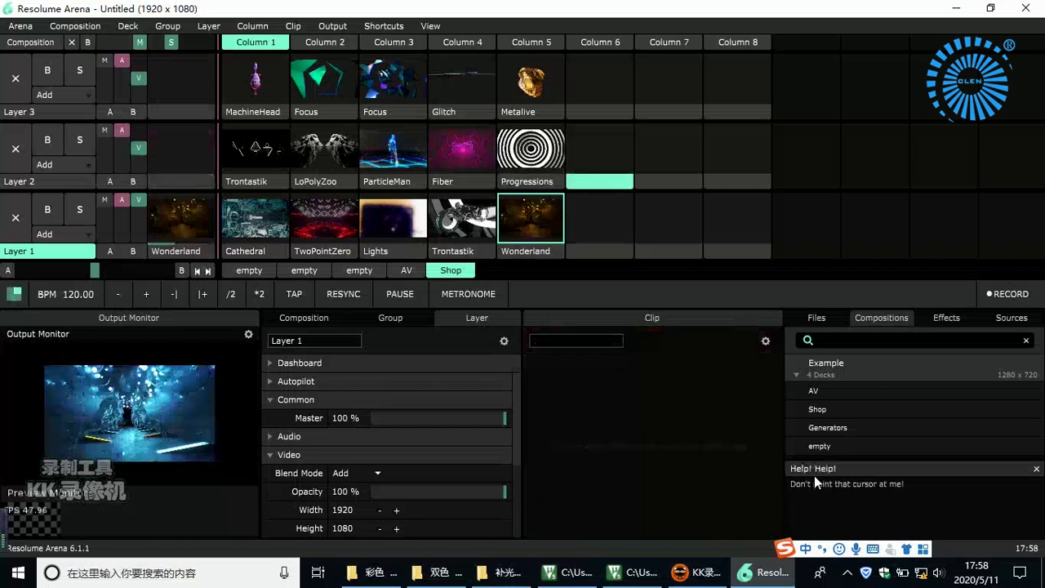
{"action": "double_click", "coordinate": [826, 397]}
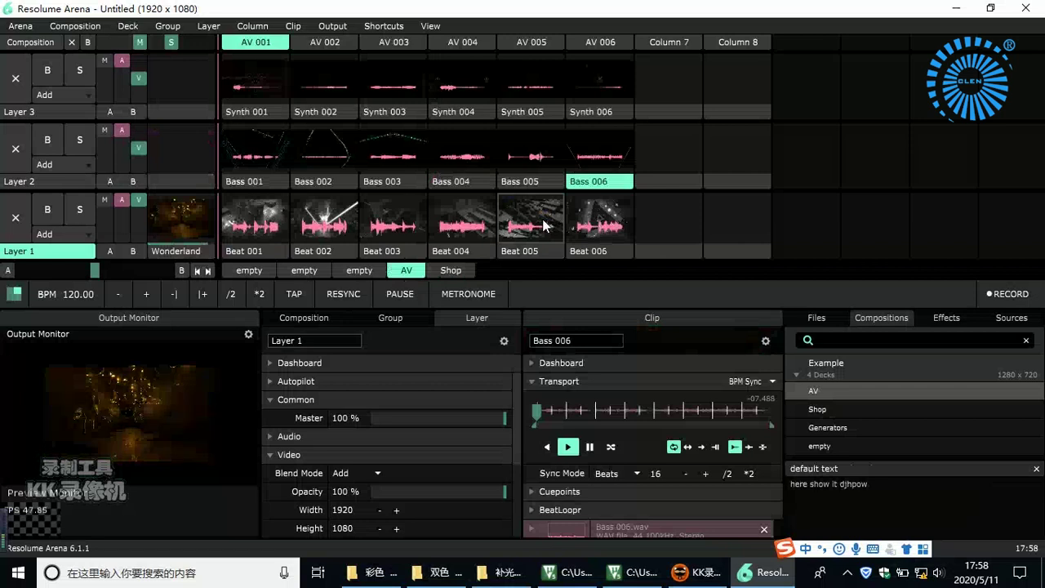
{"action": "left_click", "coordinate": [543, 219]}
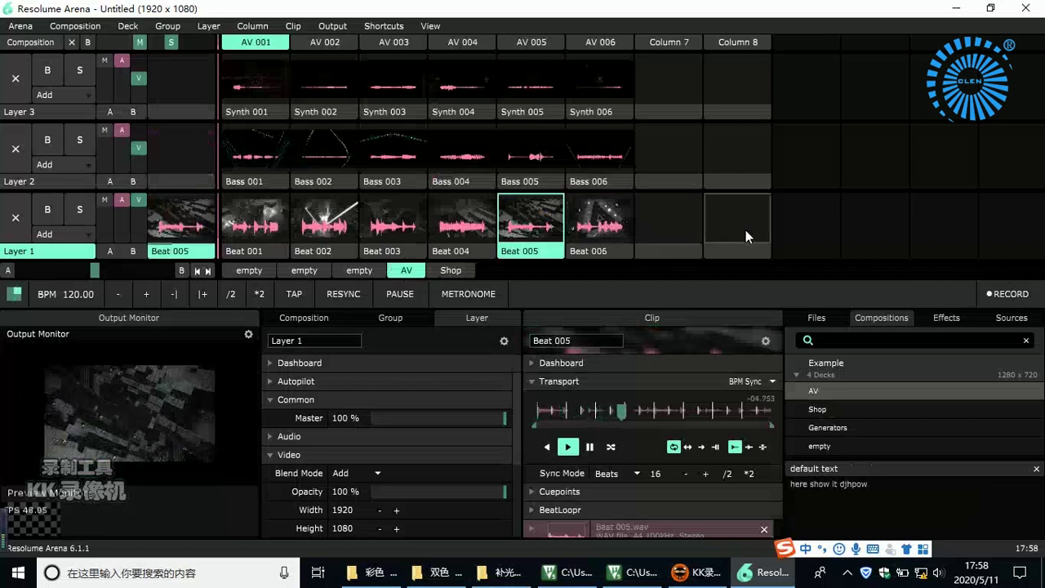
- Reopen Advanced Output and move Slice 1's input area to X 1009, Y 366
{"action": "left_click", "coordinate": [333, 30]}
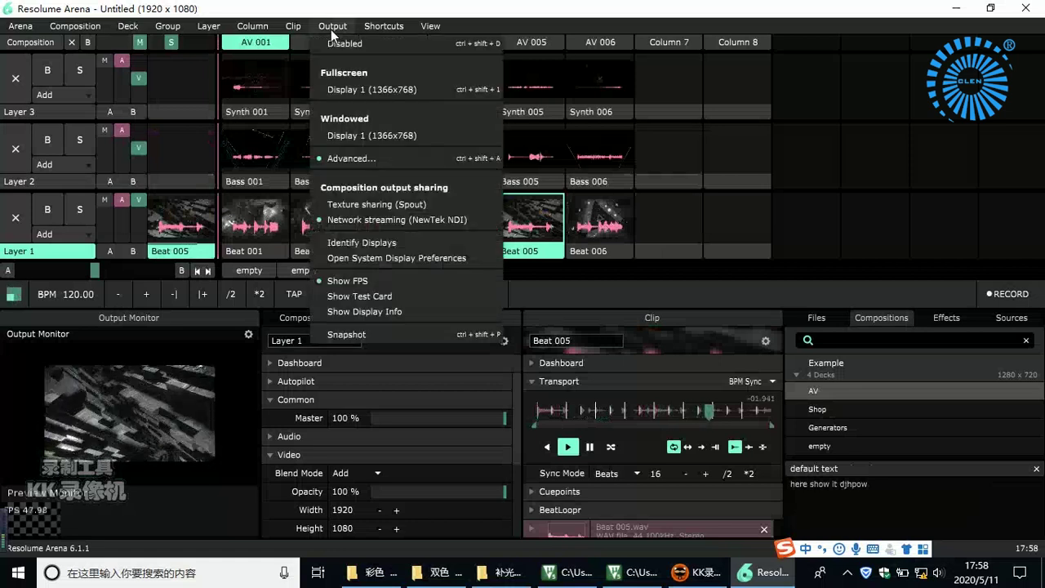
{"action": "left_click", "coordinate": [365, 160]}
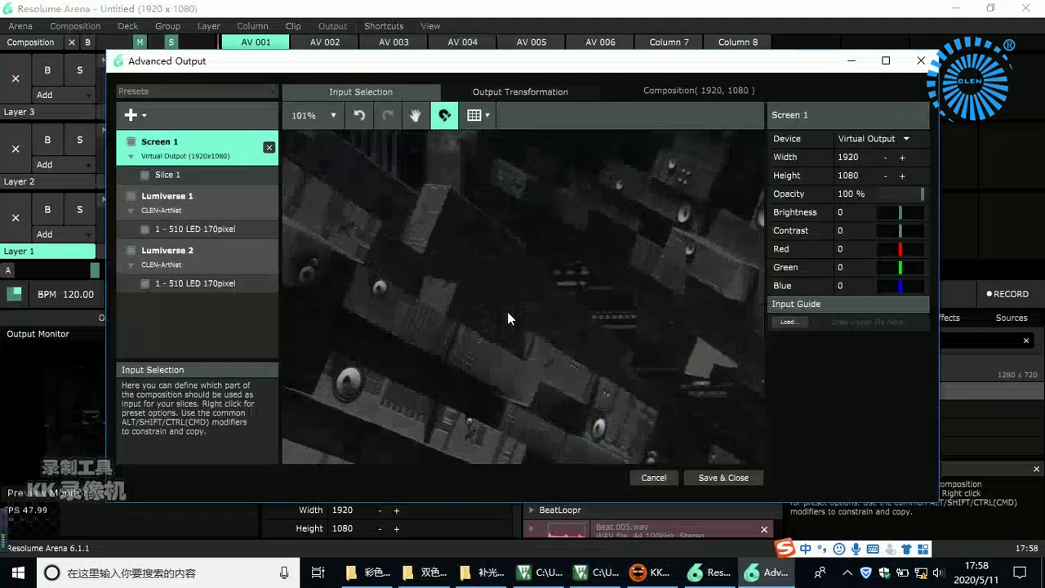
{"action": "scroll", "coordinate": [507, 311], "scroll_direction": "up", "scroll_amount": 1}
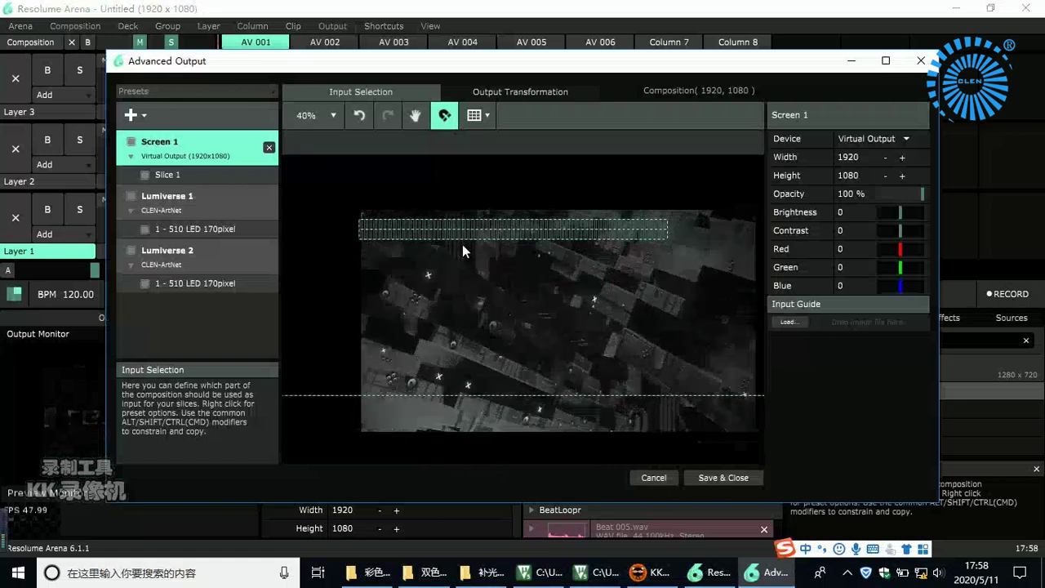
{"action": "mouse_move", "coordinate": [461, 235]}
{"action": "left_mouse_down"}
{"action": "mouse_move", "coordinate": [495, 245]}
{"action": "mouse_move", "coordinate": [476, 273]}
{"action": "left_mouse_up"}
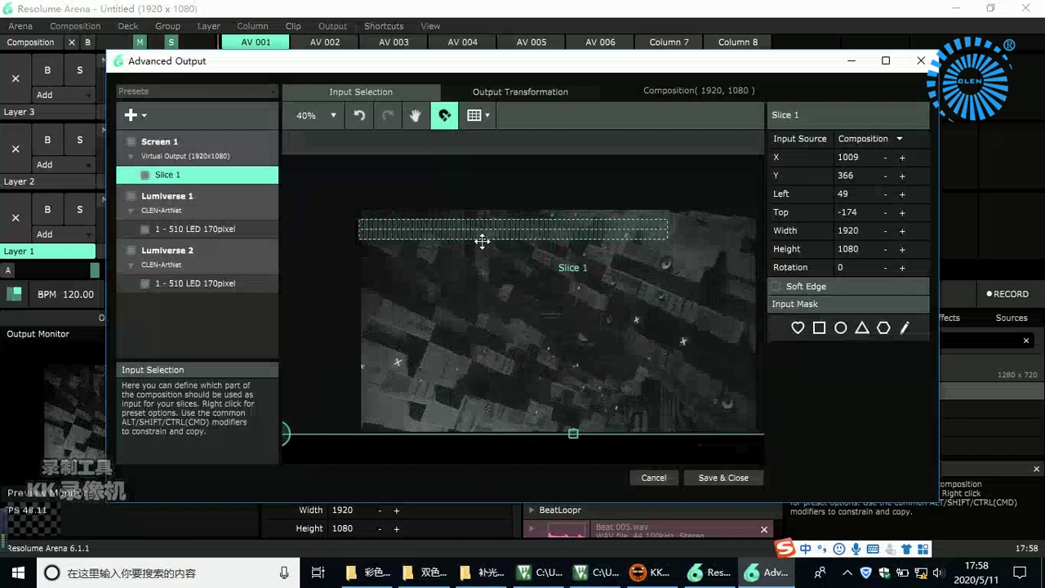
- Save the output, play Generators' Line Scape clip on Layer 1, and reopen Advanced Output
{"action": "left_click", "coordinate": [715, 478]}
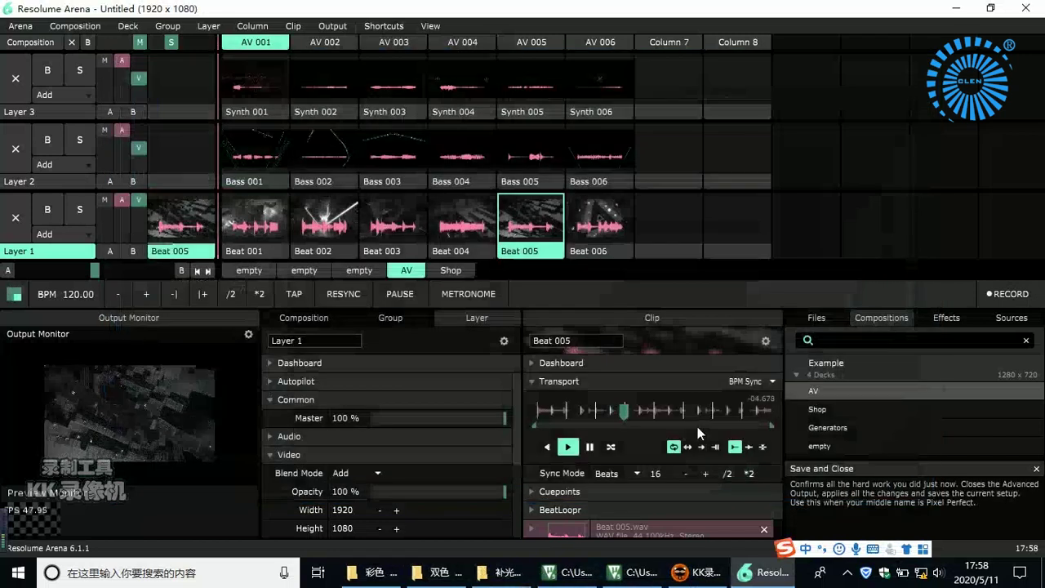
{"action": "double_click", "coordinate": [821, 411]}
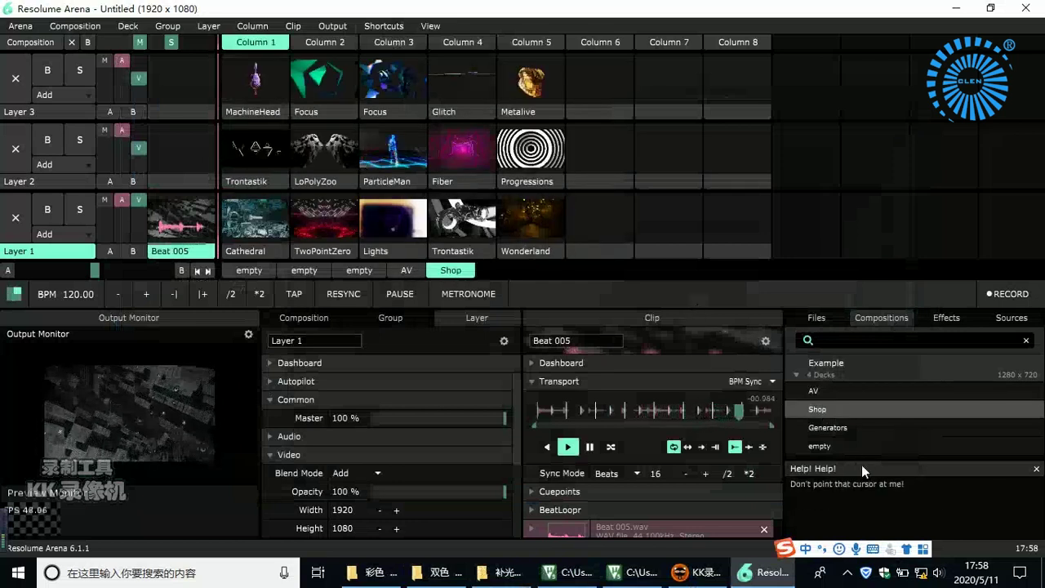
{"action": "double_click", "coordinate": [834, 430]}
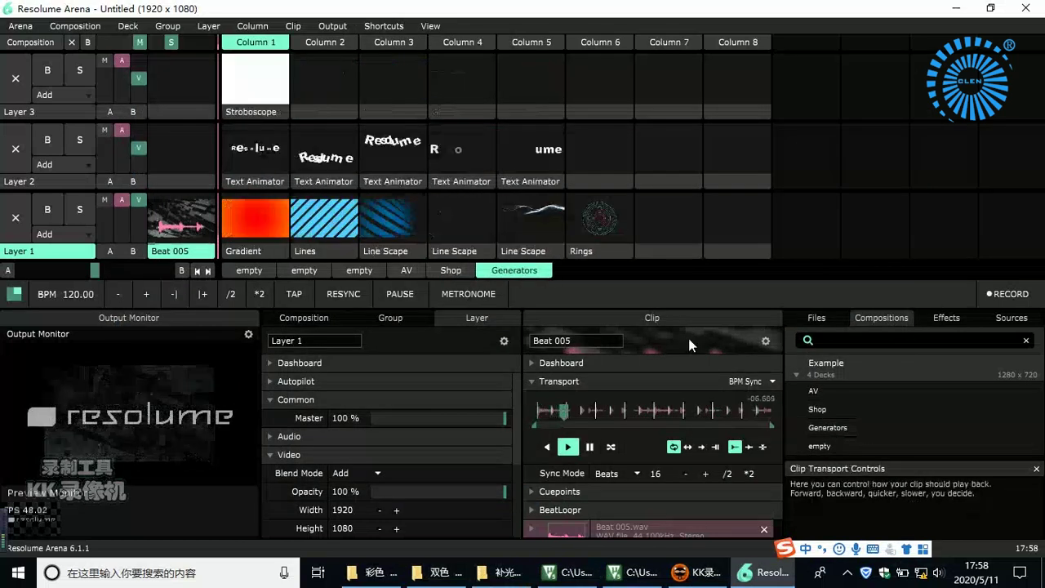
{"action": "left_click", "coordinate": [341, 219]}
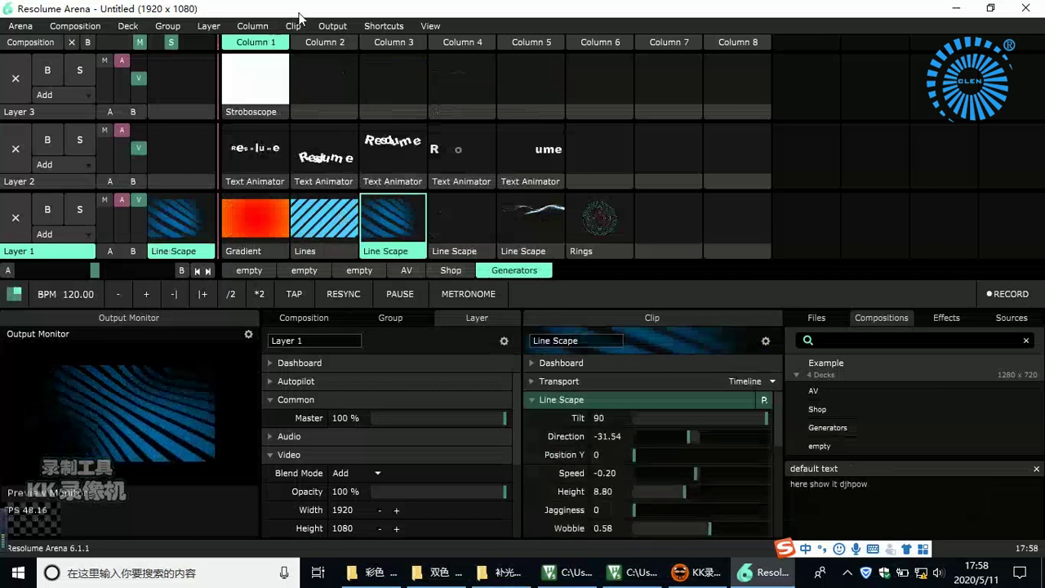
{"action": "left_click", "coordinate": [335, 28]}
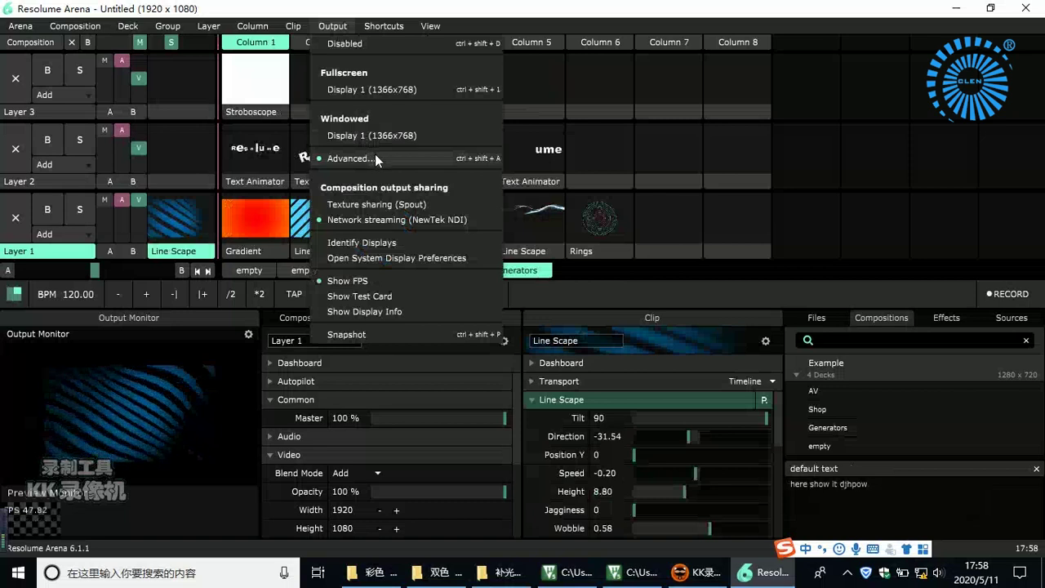
{"action": "left_click", "coordinate": [375, 159]}
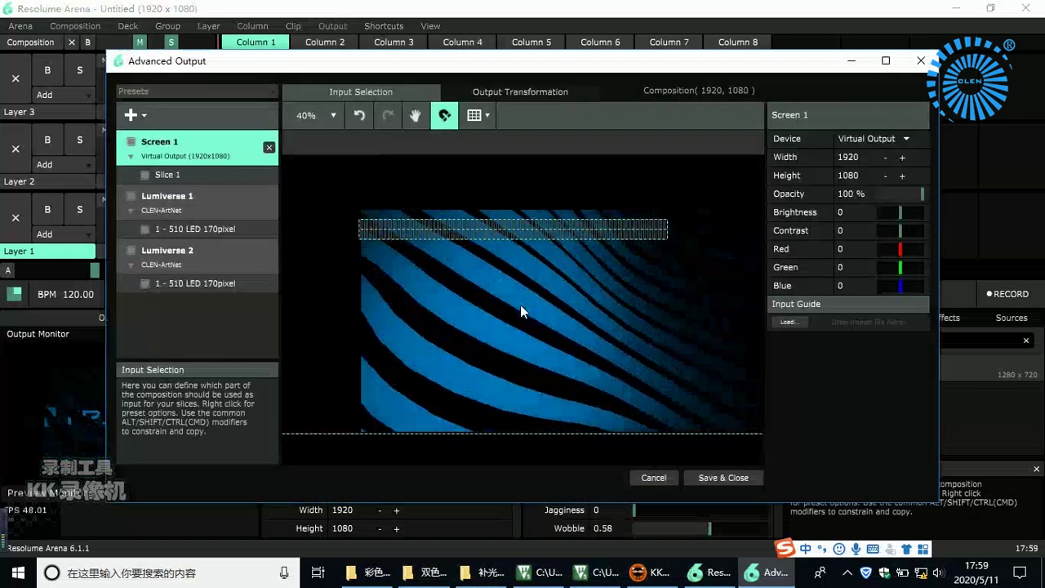